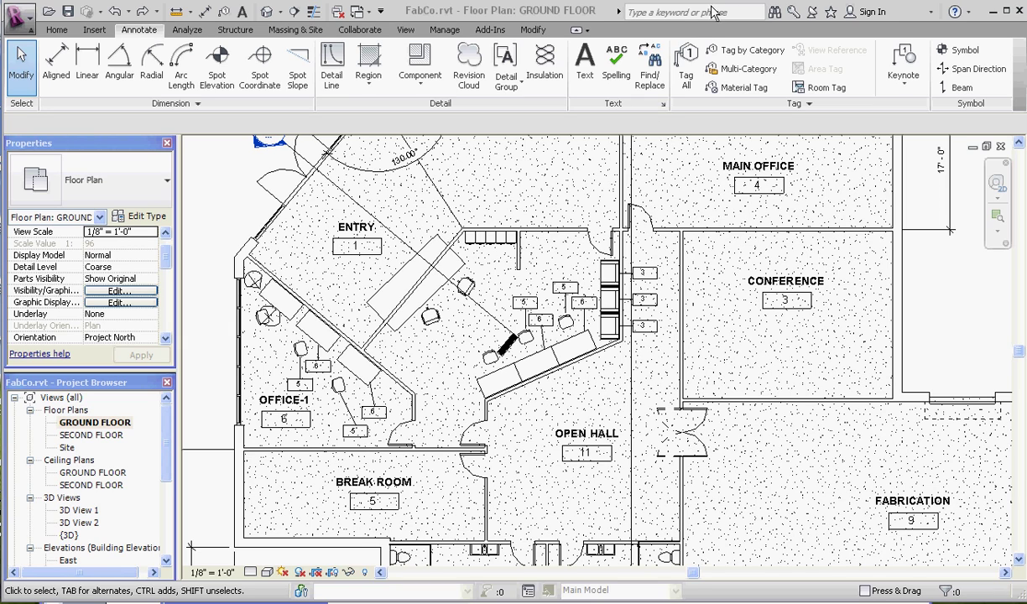
# - Start Tag by Category on the Main Office door and load Door Tag.rfa from Annotations > Architectural
pyautogui.click(731, 52)
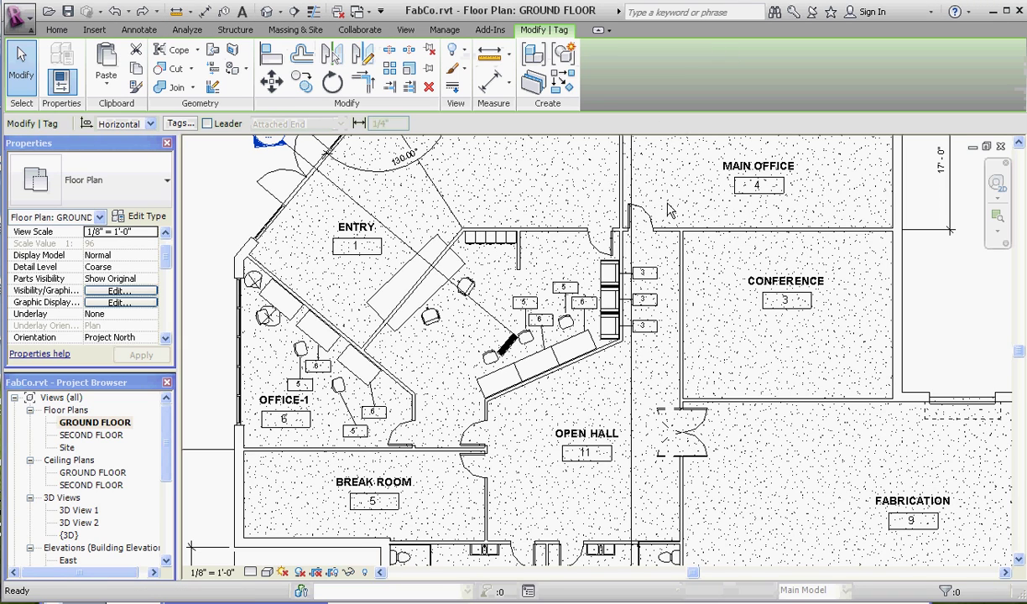
pyautogui.click(650, 231)
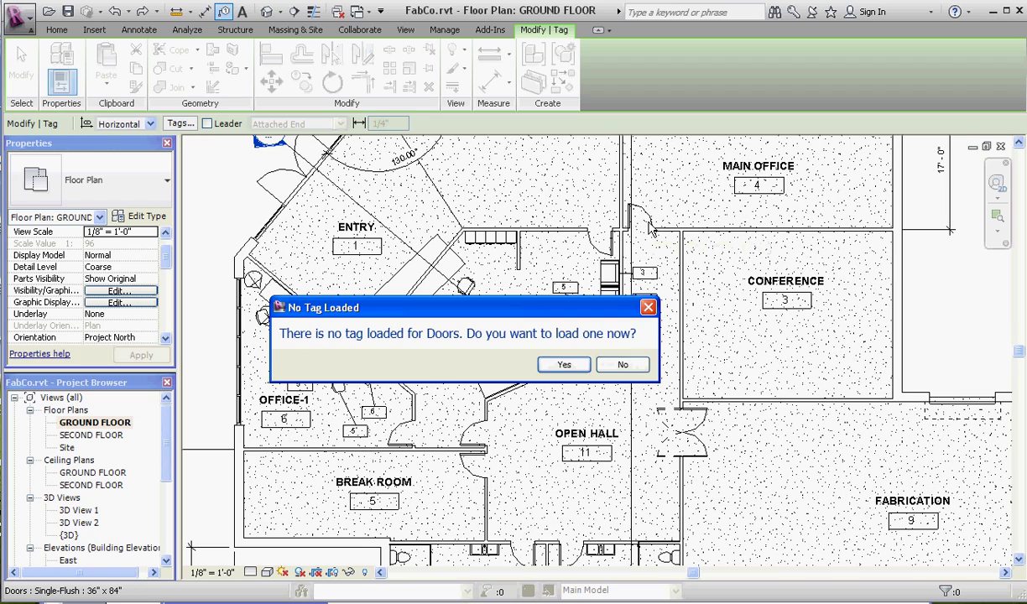
pyautogui.click(564, 367)
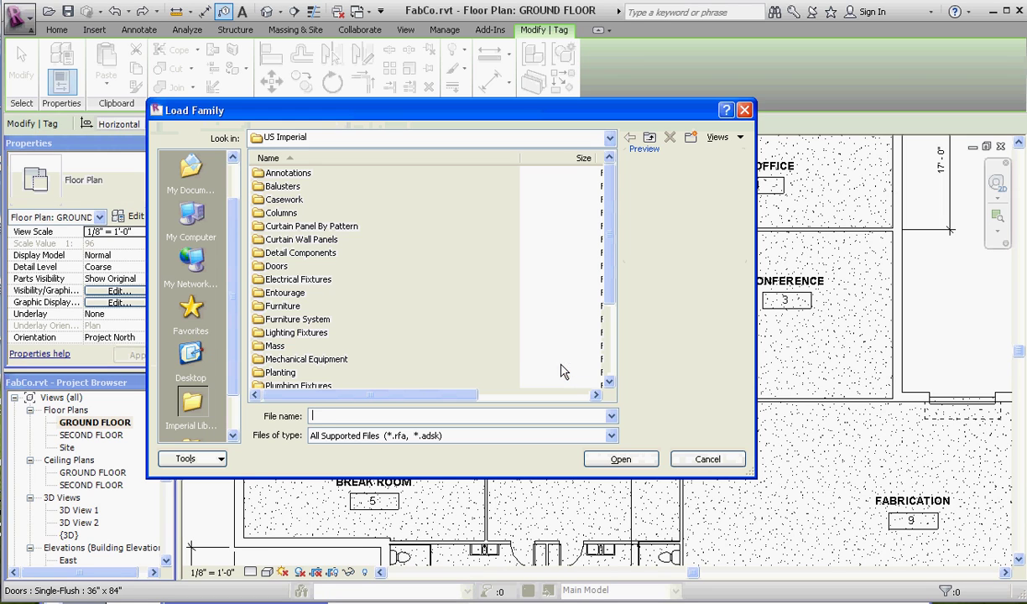
pyautogui.doubleClick(286, 178)
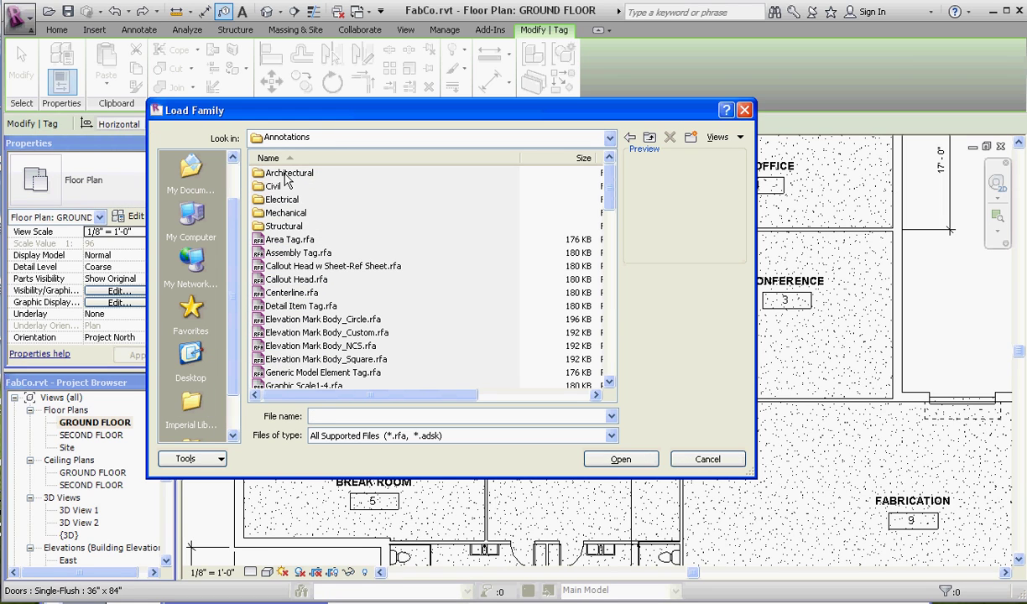
pyautogui.doubleClick(285, 176)
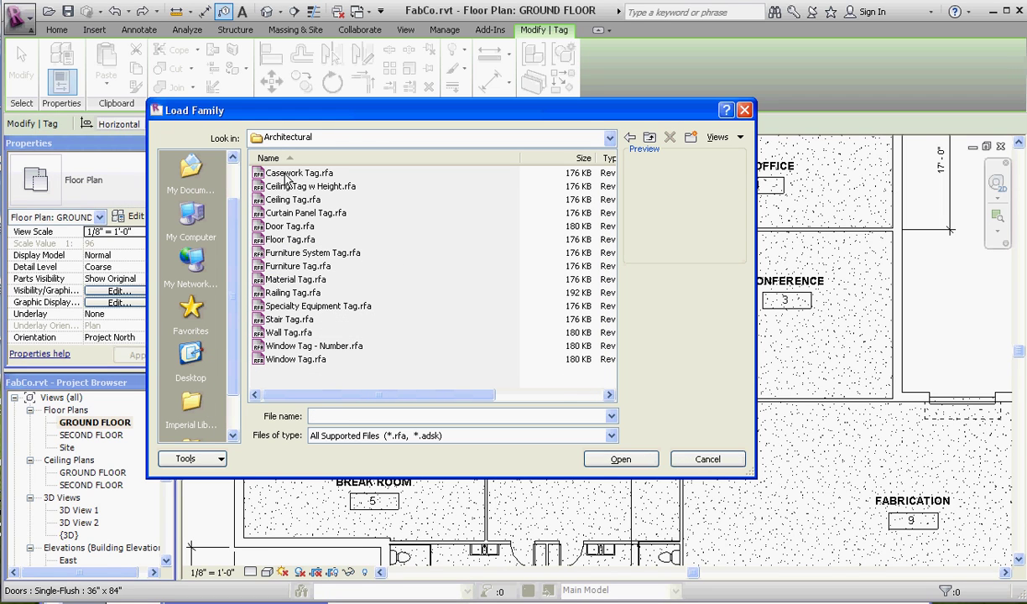
pyautogui.doubleClick(288, 227)
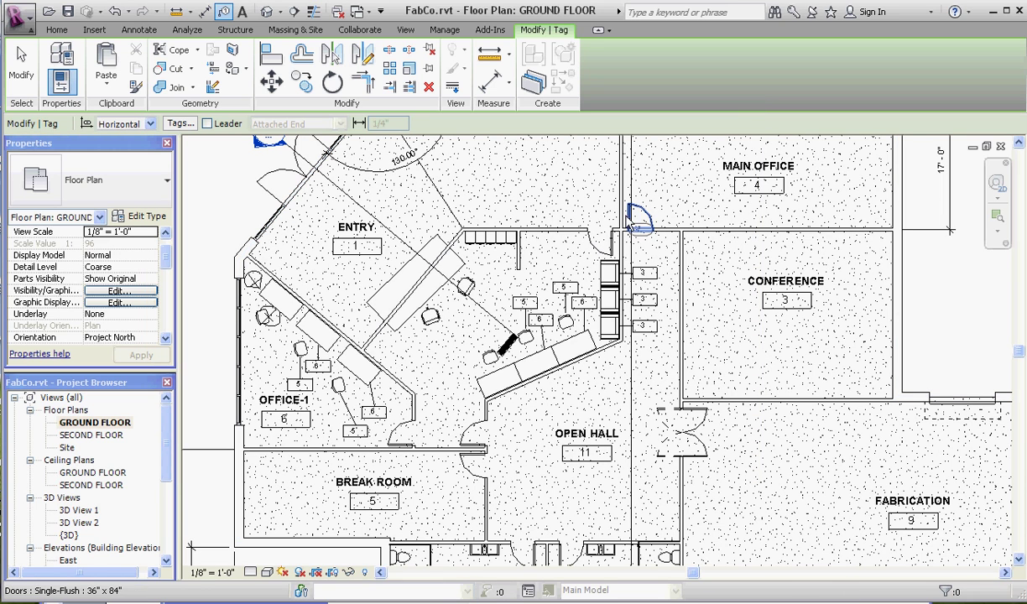
# - Tag the two corridor doors beside the Main Office, producing door tags 7 and 1
pyautogui.click(637, 225)
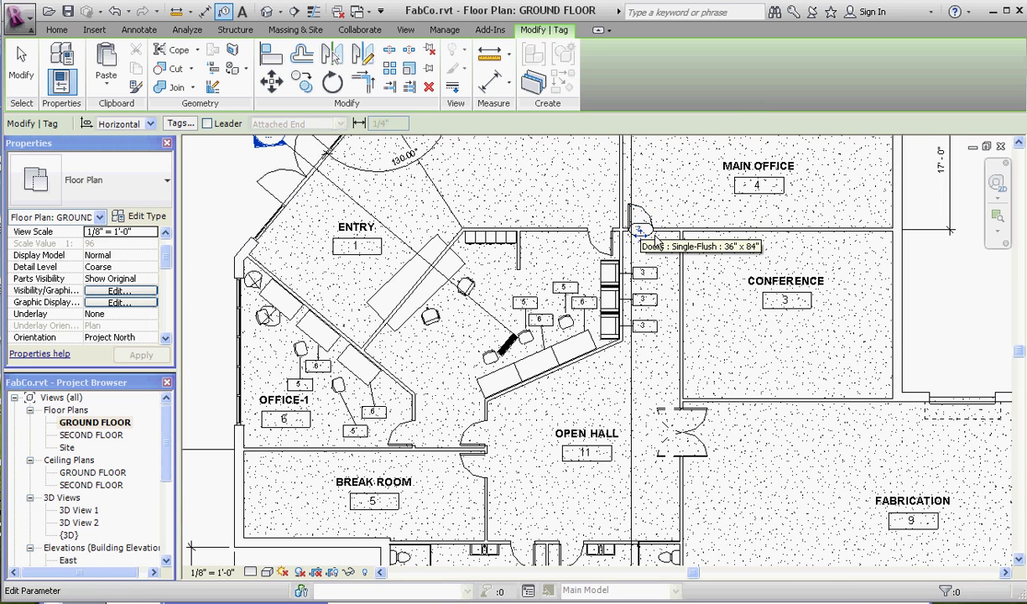
pyautogui.scroll(4, 604, 243)
pyautogui.click(605, 225)
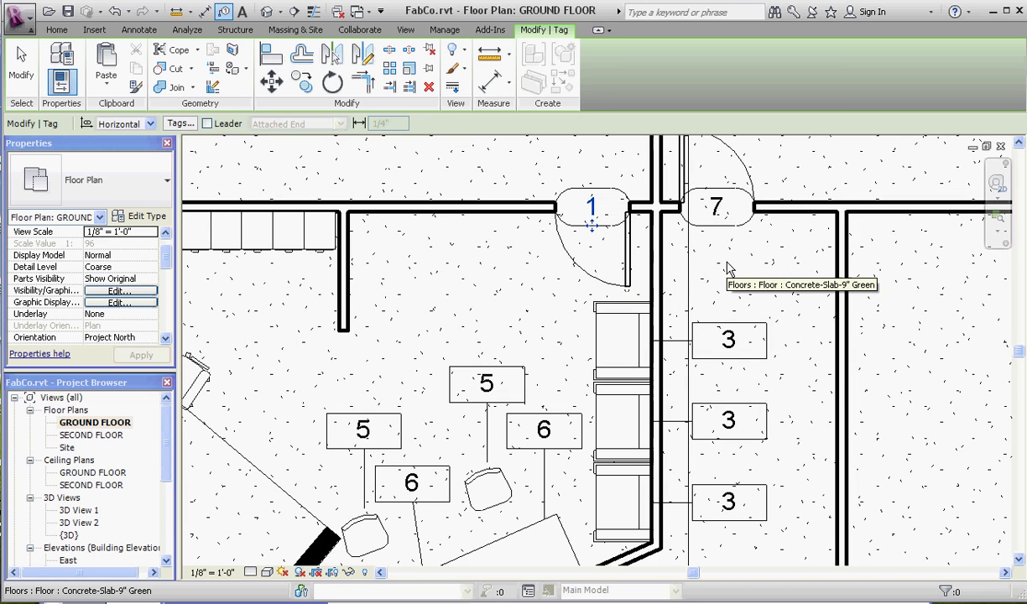
pyautogui.press('Escape')
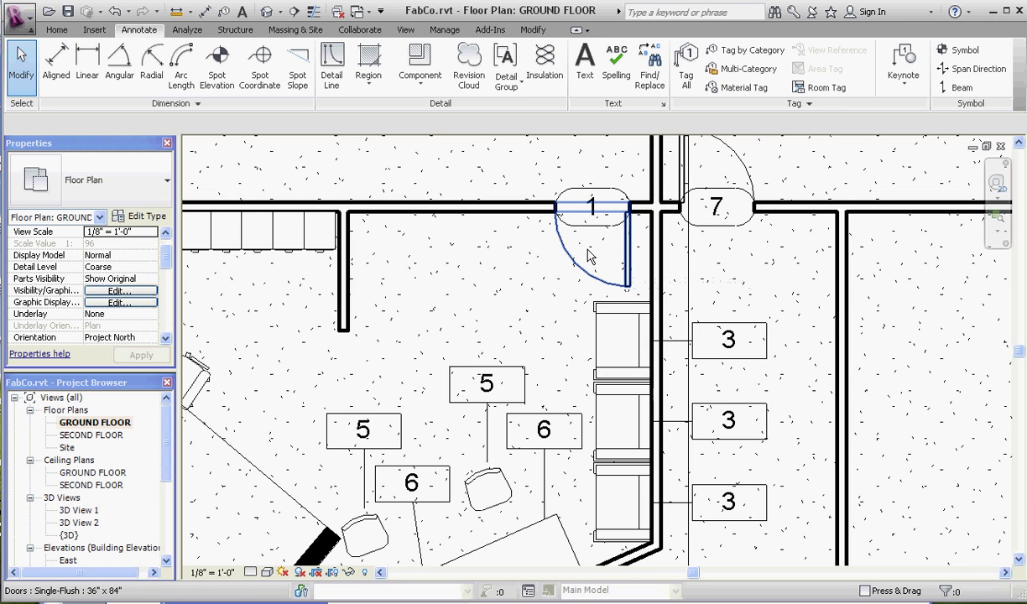
pyautogui.scroll(-2, 617, 268)
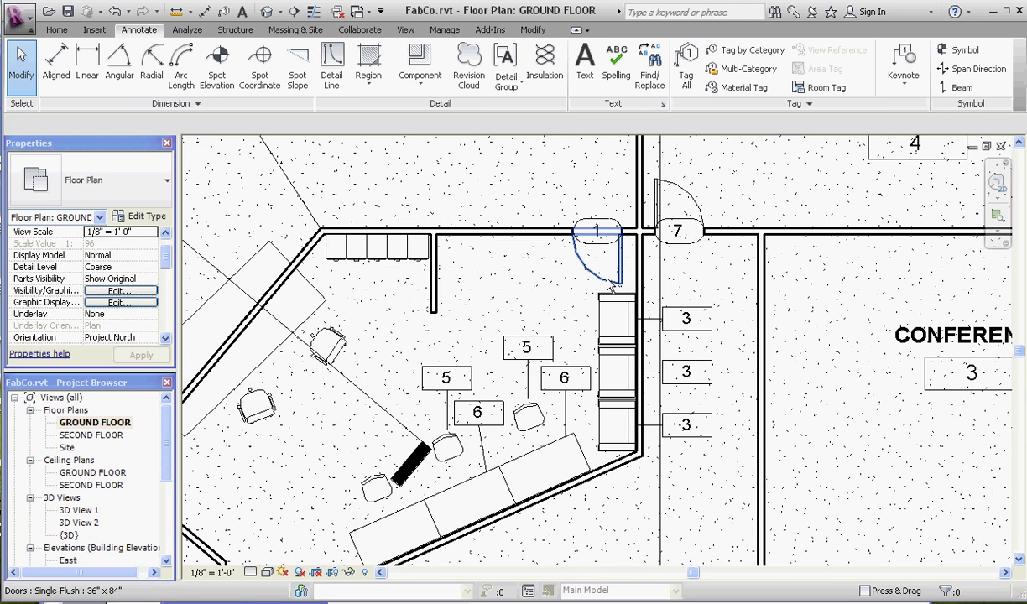
pyautogui.scroll(1, 621, 294)
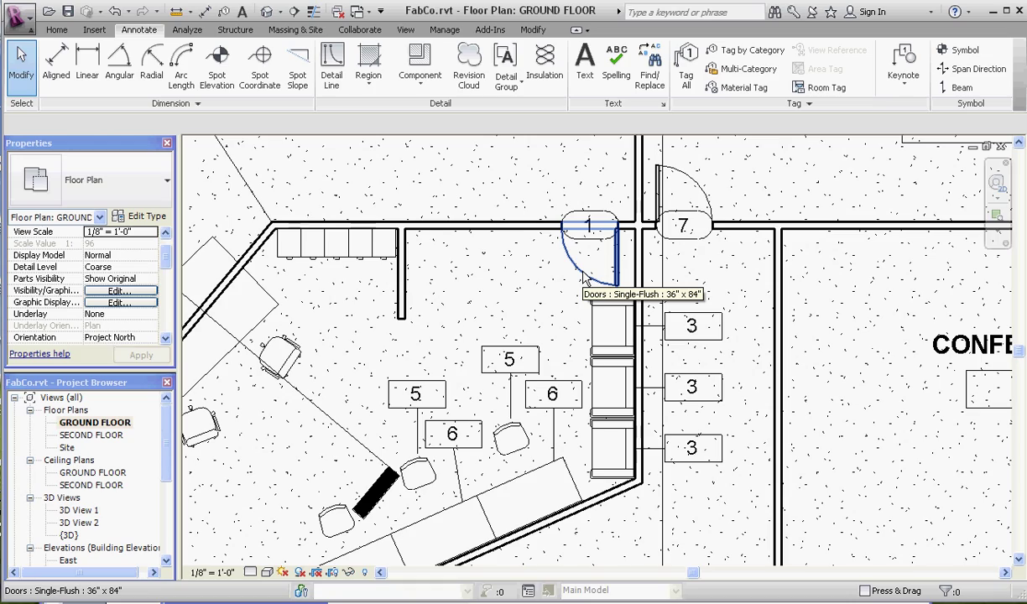
# - Restart Tag by Category and tag the door between the Break Room and Open Hall as 2
pyautogui.scroll(-4, 585, 280)
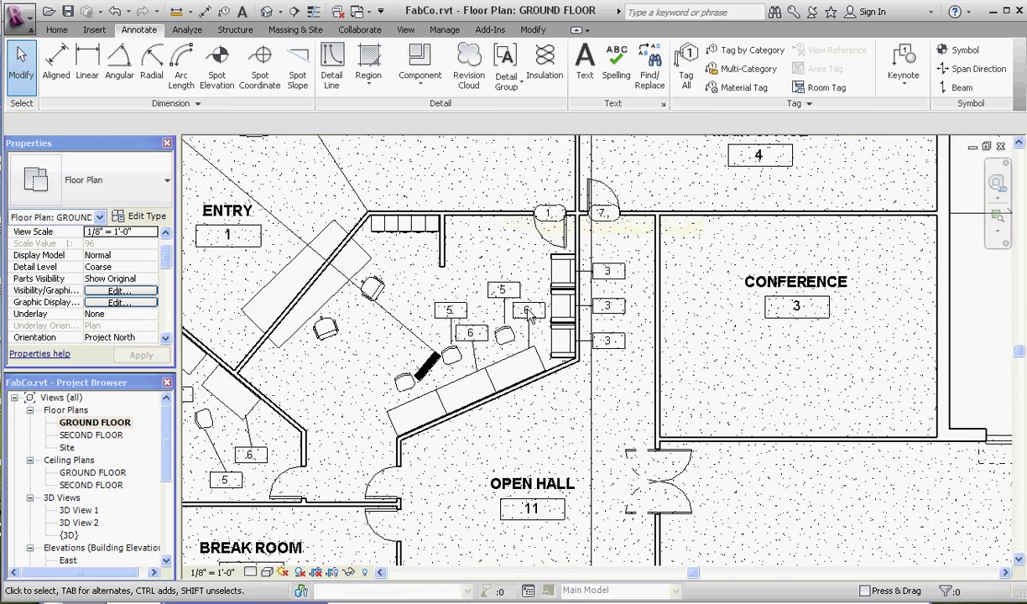
pyautogui.scroll(-2, 585, 426)
pyautogui.scroll(3, 588, 445)
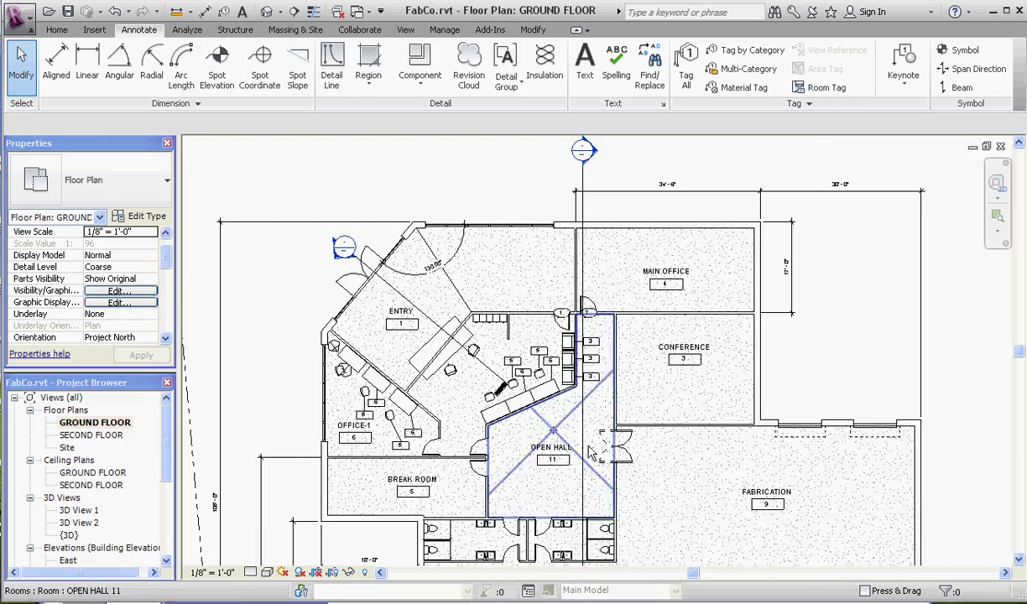
pyautogui.scroll(3, 558, 285)
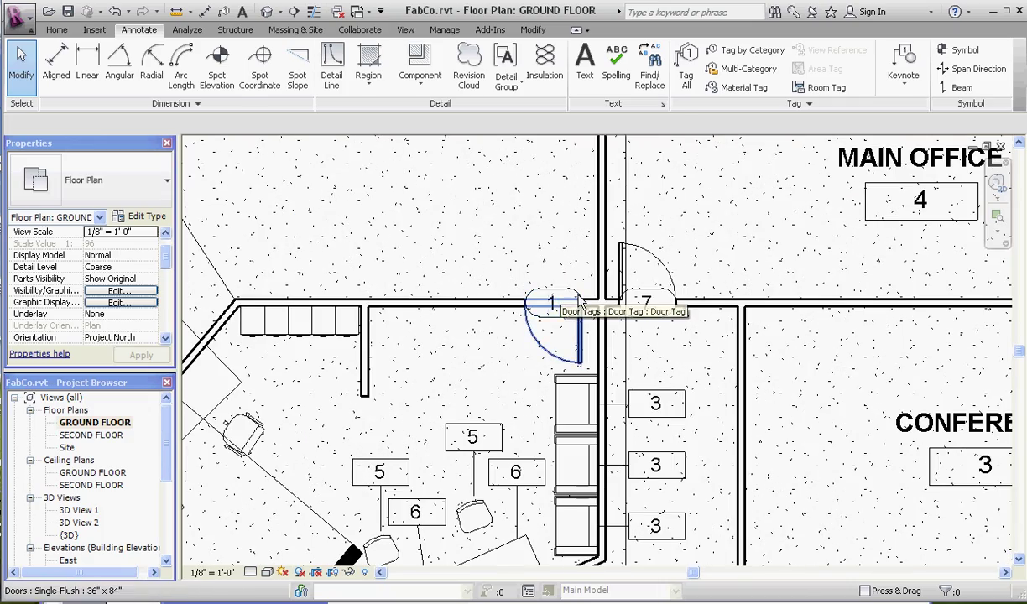
pyautogui.click(571, 295)
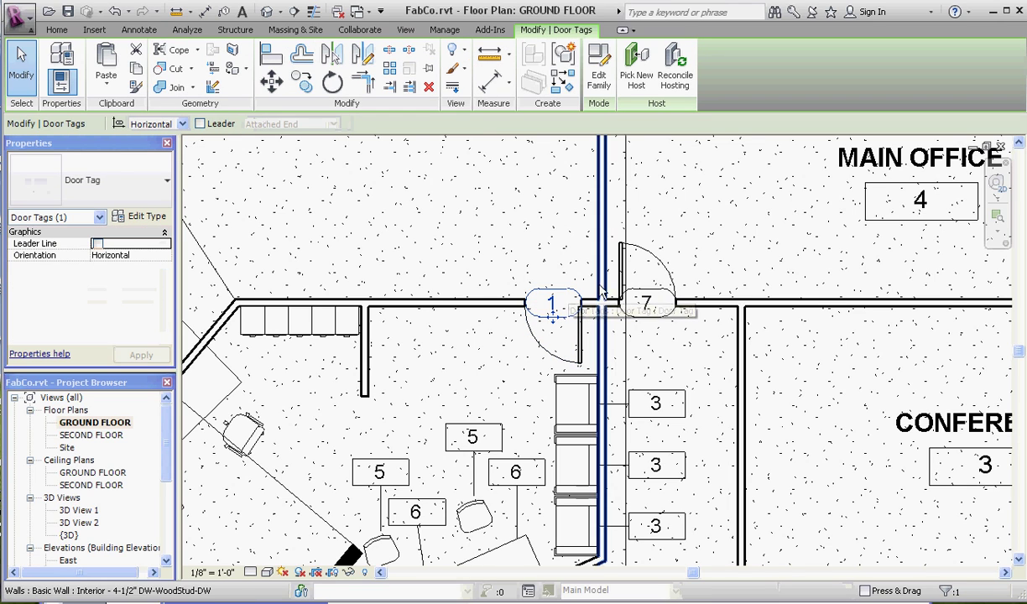
pyautogui.click(701, 179)
pyautogui.click(743, 49)
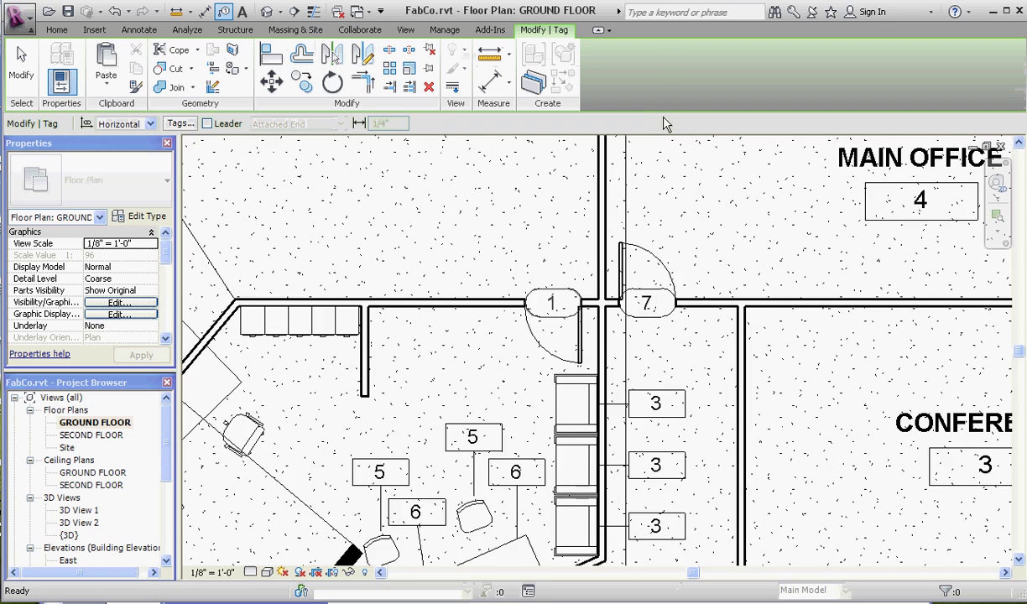
pyautogui.scroll(-3, 654, 122)
pyautogui.scroll(3, 457, 455)
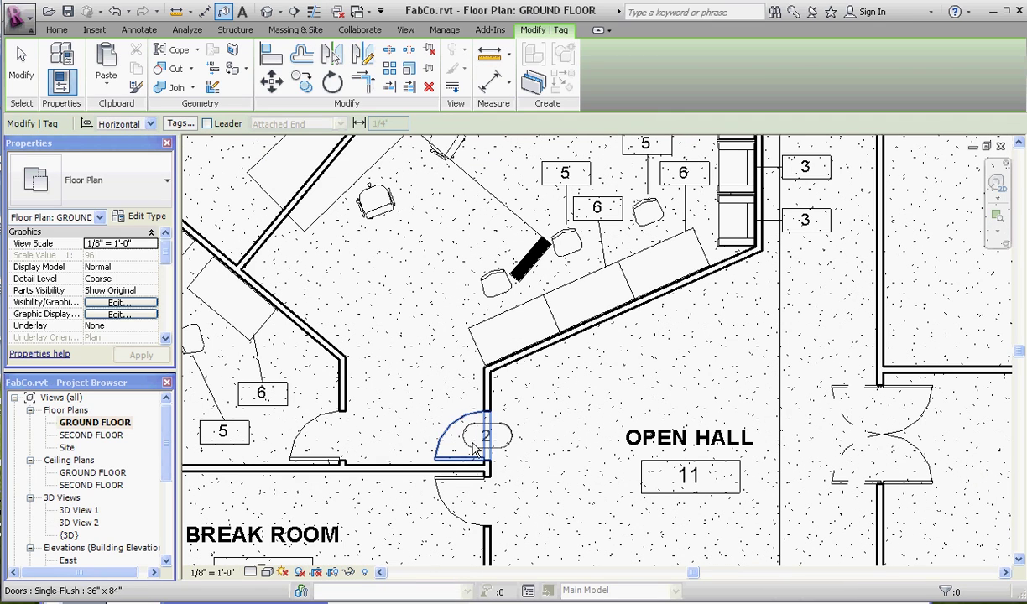
pyautogui.click(495, 456)
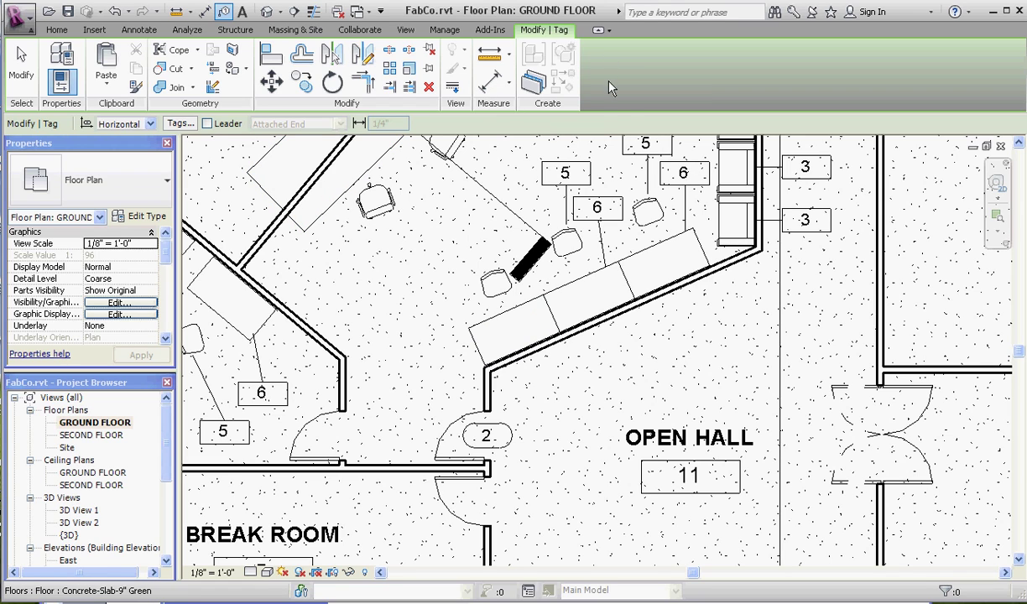
pyautogui.click(126, 30)
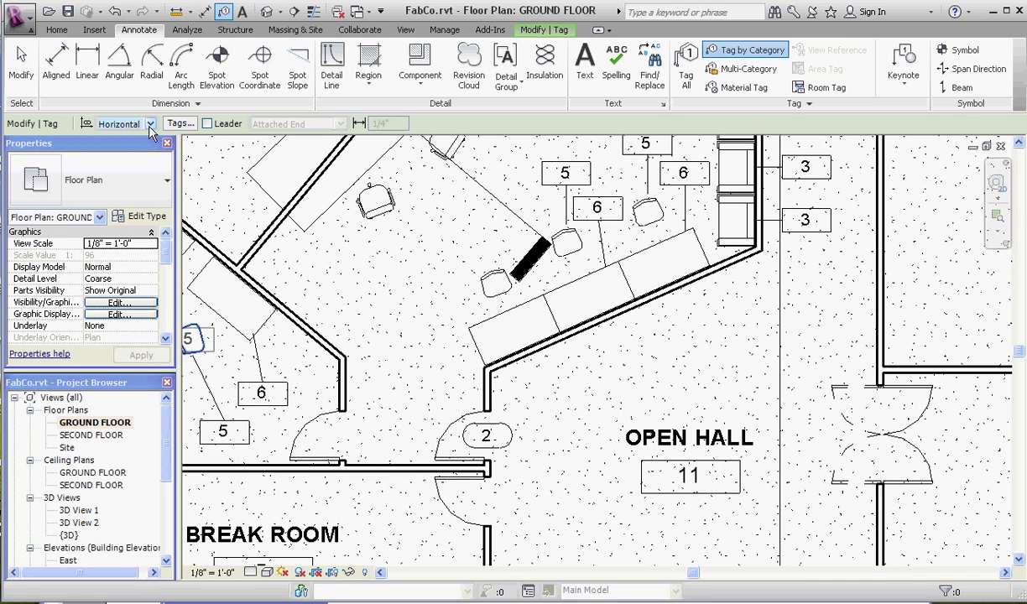
pyautogui.click(208, 124)
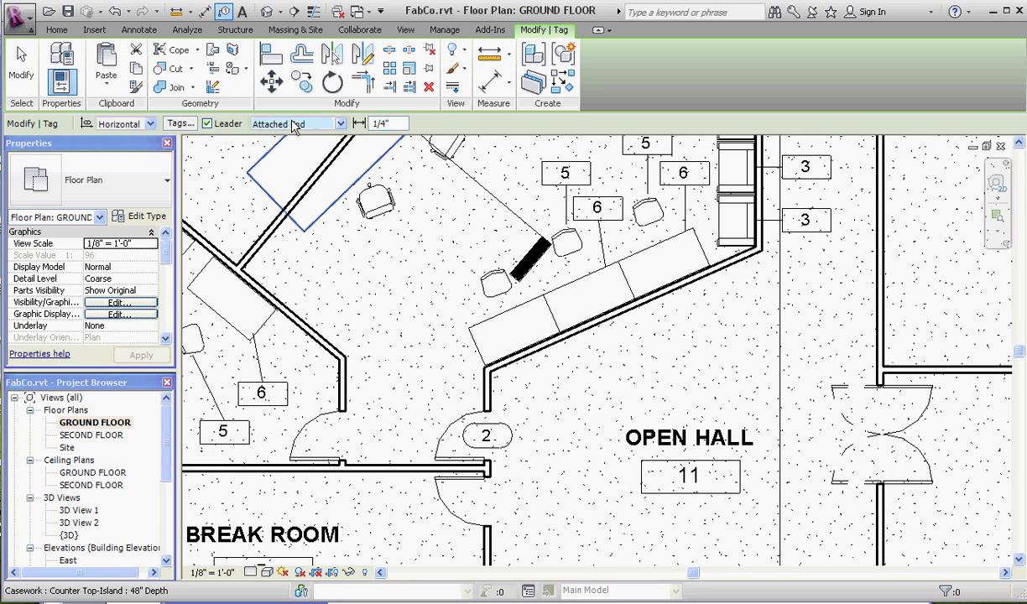
pyautogui.click(340, 125)
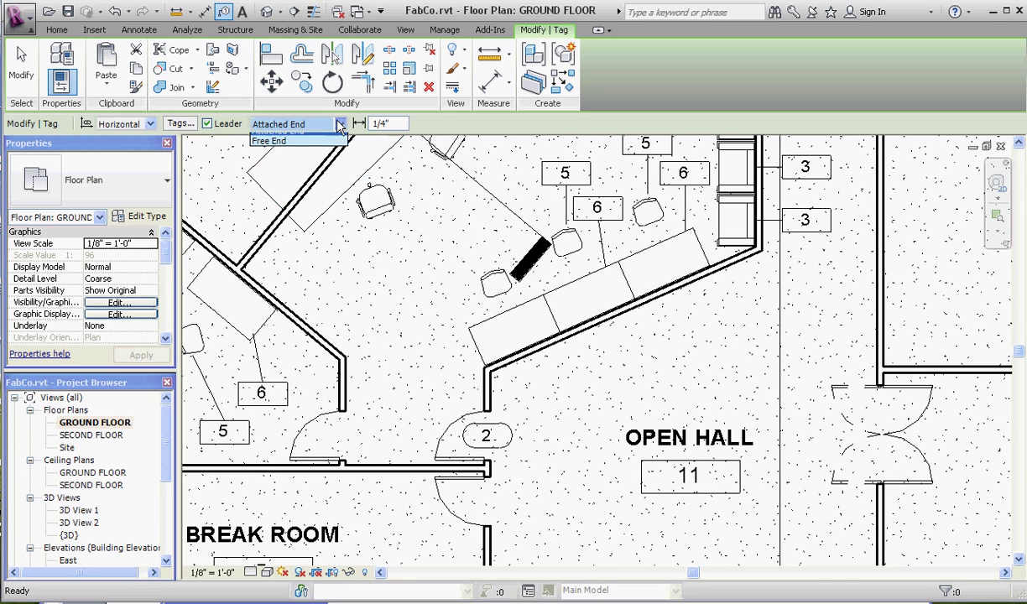
pyautogui.click(285, 134)
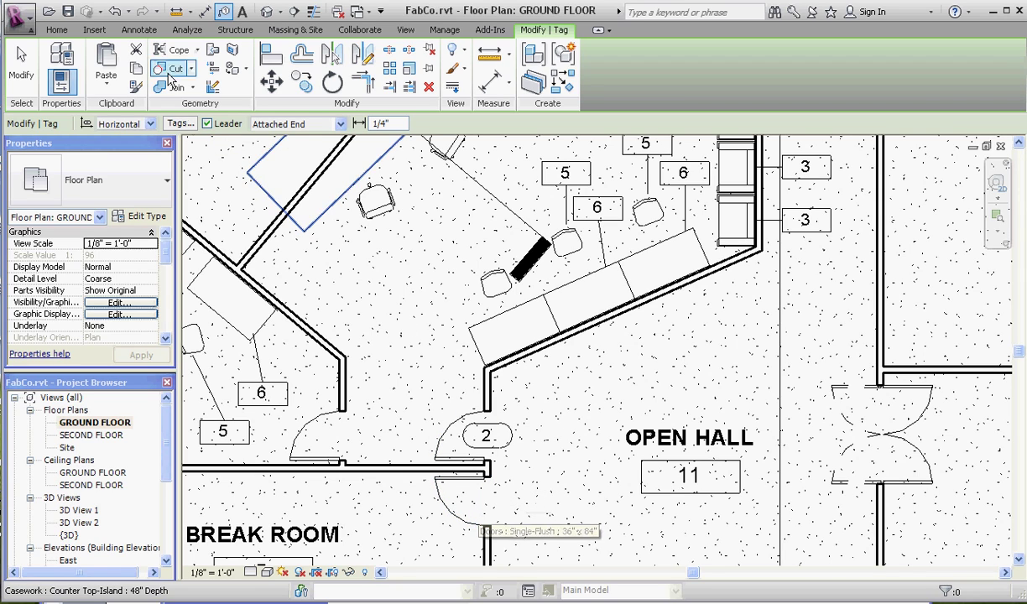
pyautogui.click(206, 124)
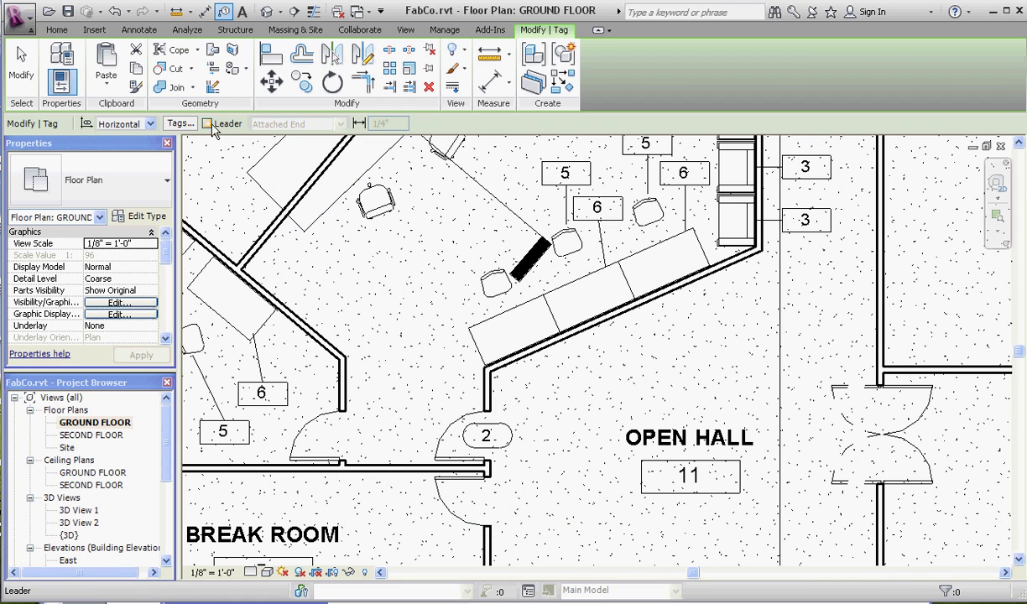
# - Enable Leader and tag the Break Room door 3, then switch to Vertical and tag the Open Hall door 2
pyautogui.click(209, 124)
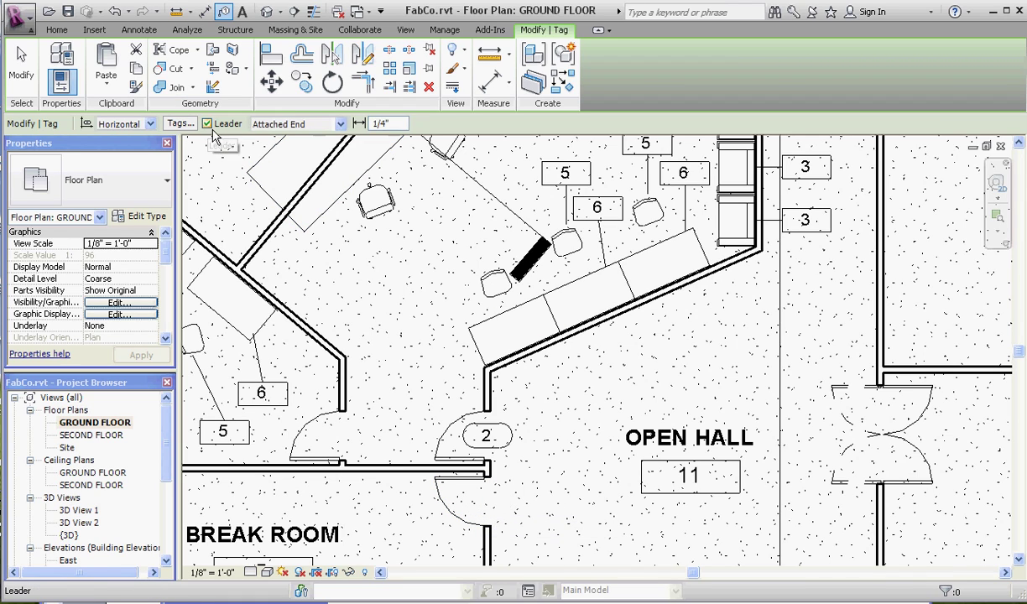
pyautogui.click(489, 510)
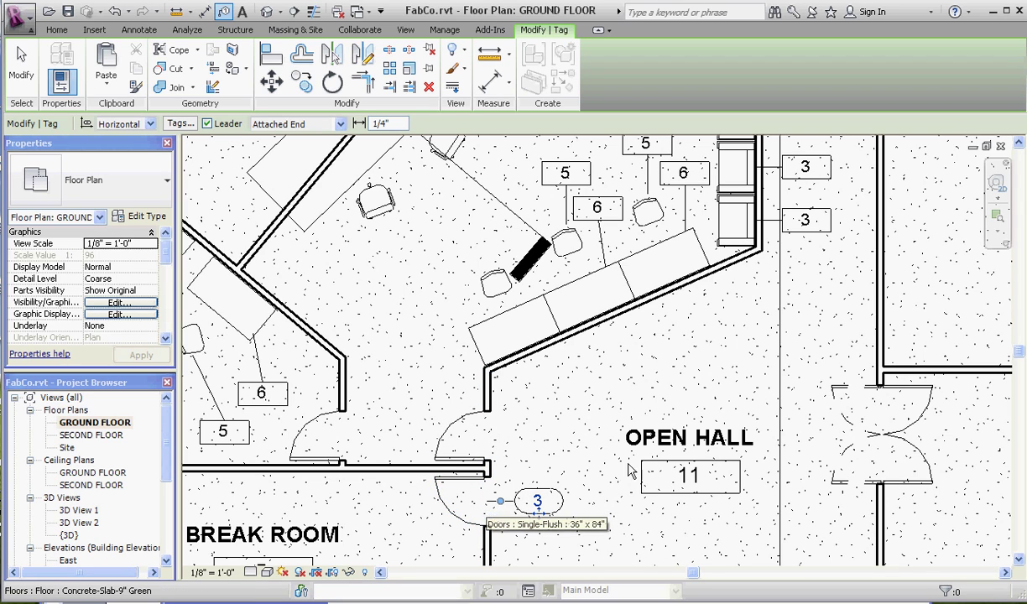
pyautogui.click(149, 123)
pyautogui.click(131, 151)
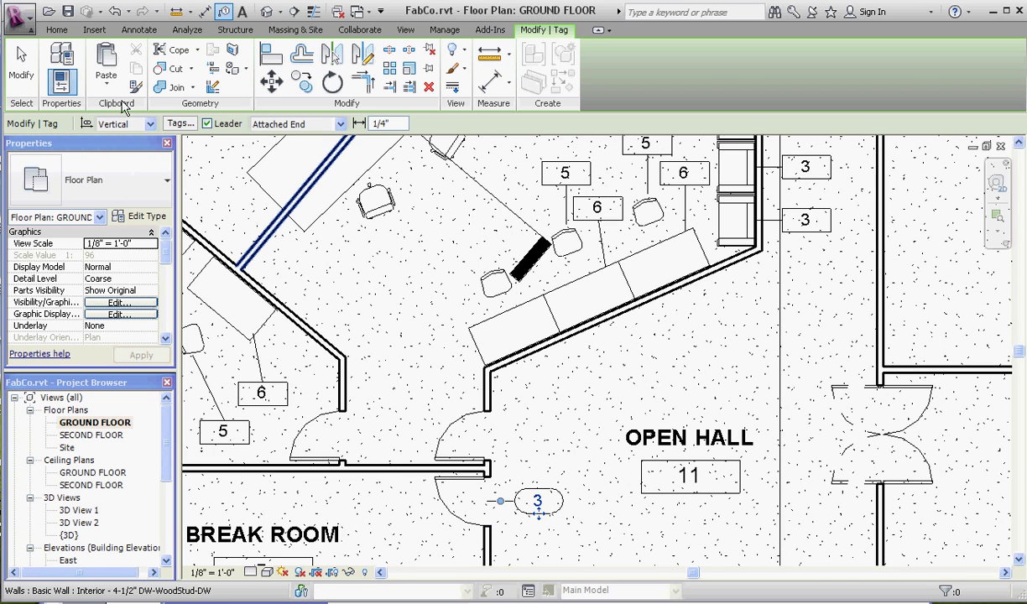
pyautogui.click(472, 445)
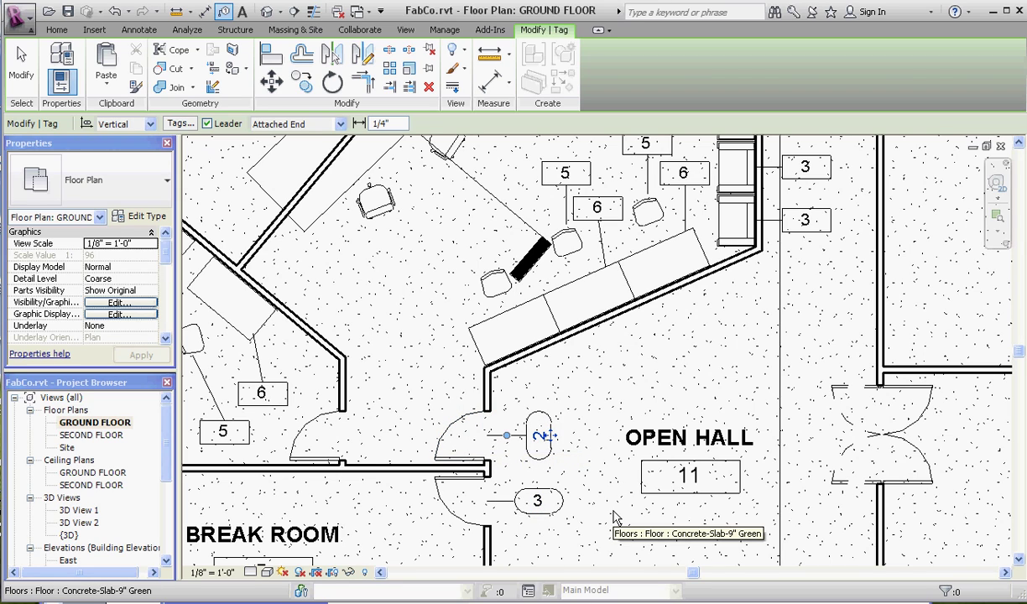
pyautogui.moveTo(601, 527); pyautogui.dragTo(439, 428, button='middle')
pyautogui.scroll(-5, 439, 428)
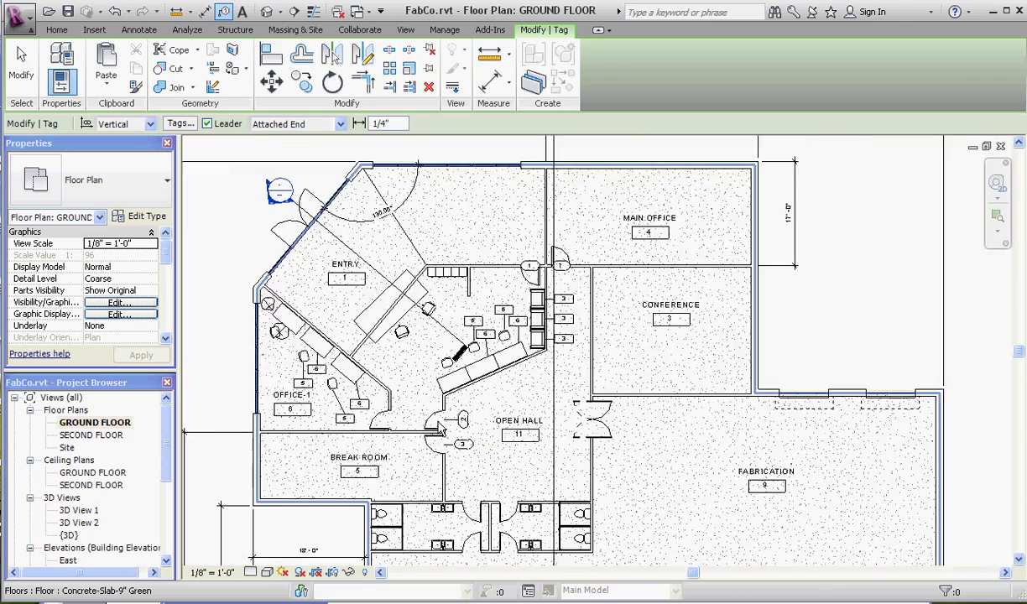
pyautogui.scroll(-1, 439, 428)
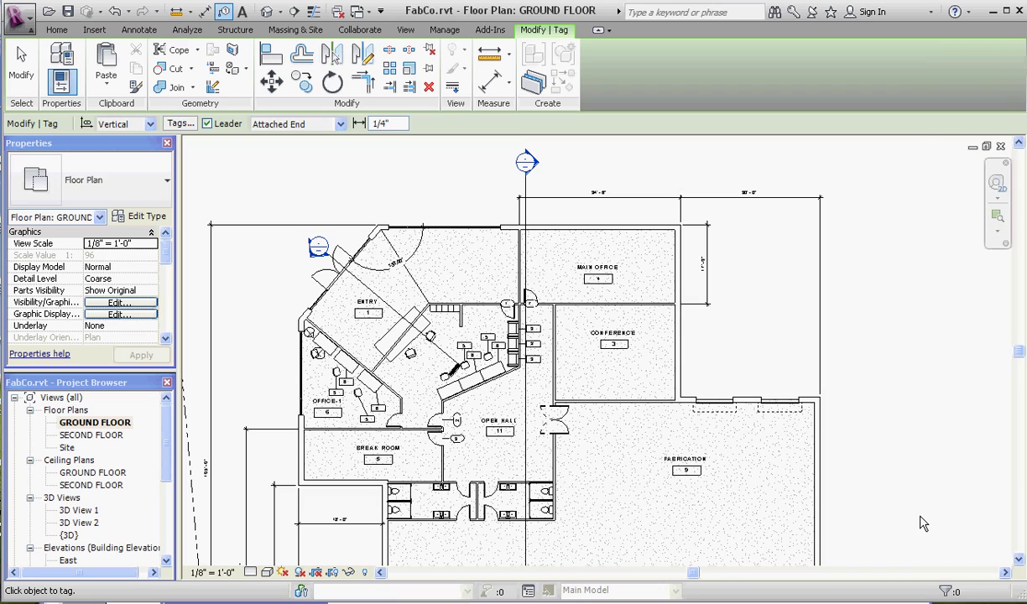
# - Attempt to tag the floor beside the door twice, declining to load a floor tag, then end tagging
pyautogui.scroll(6, 449, 432)
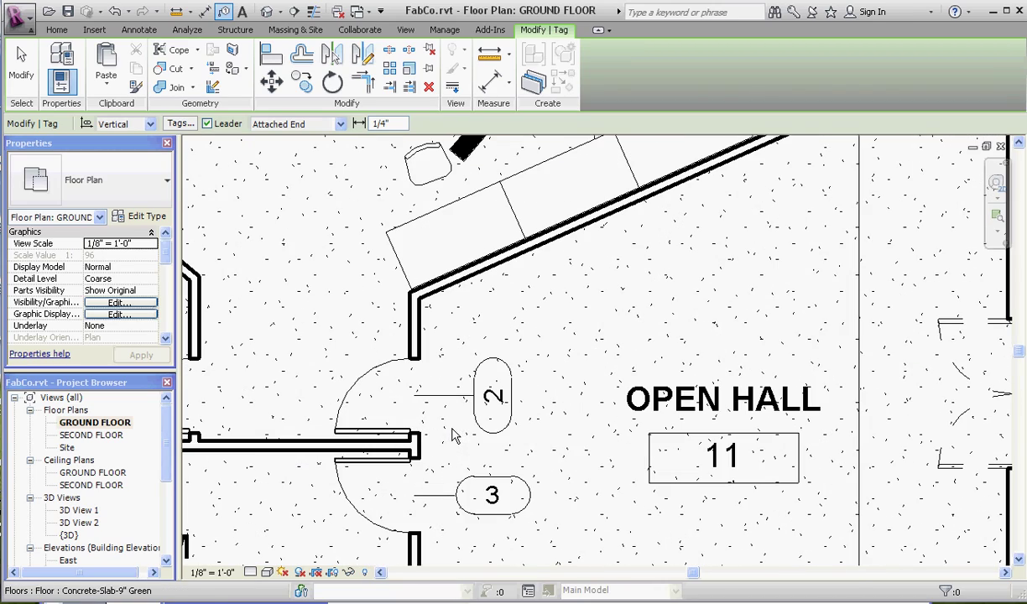
pyautogui.scroll(-2, 451, 435)
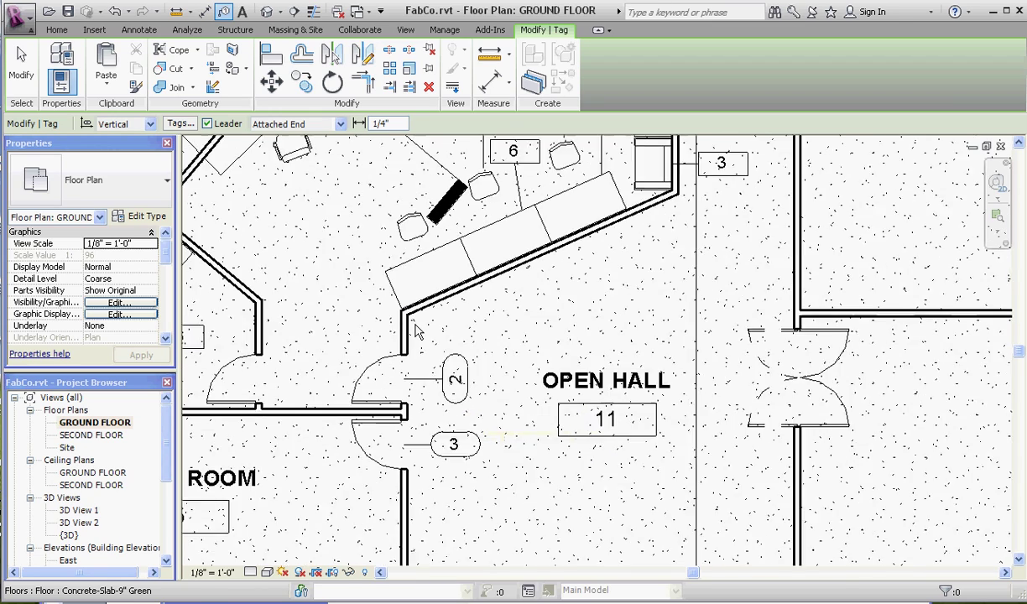
pyautogui.scroll(-2, 418, 331)
pyautogui.scroll(3, 420, 369)
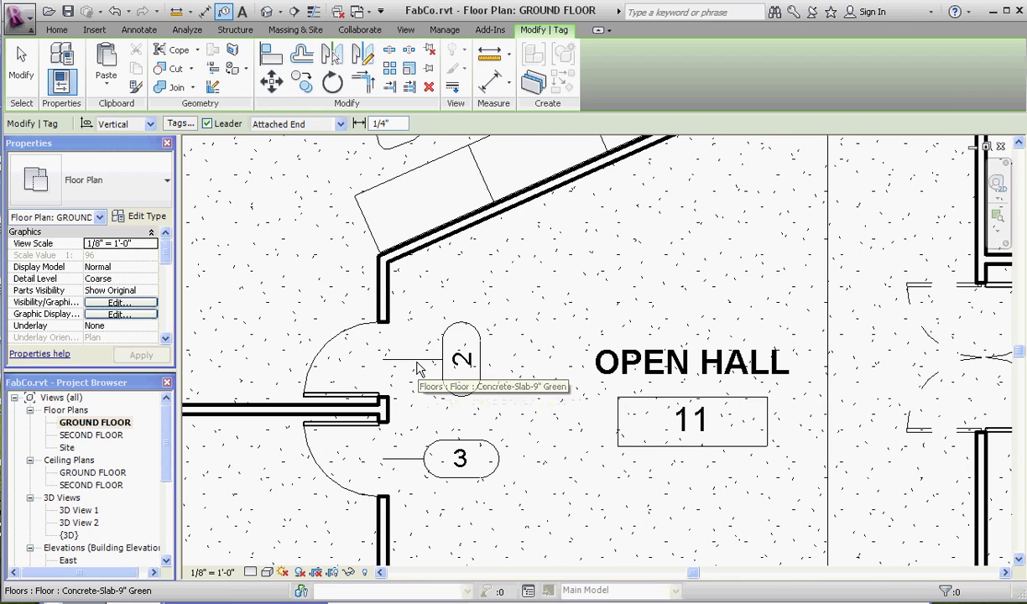
pyautogui.click(417, 369)
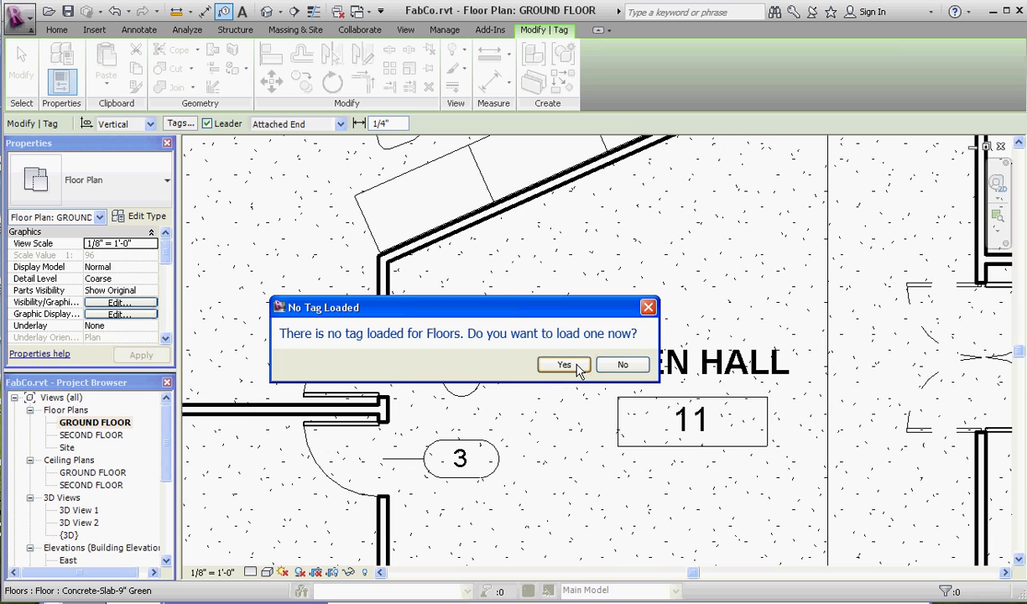
pyautogui.click(622, 364)
pyautogui.scroll(5, 443, 367)
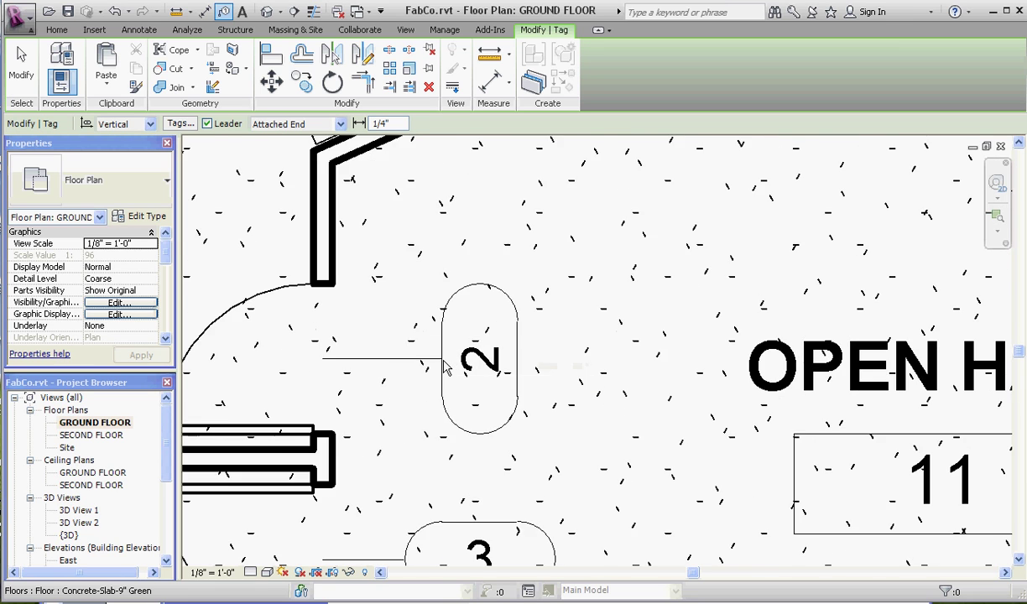
pyautogui.click(442, 366)
pyautogui.click(622, 364)
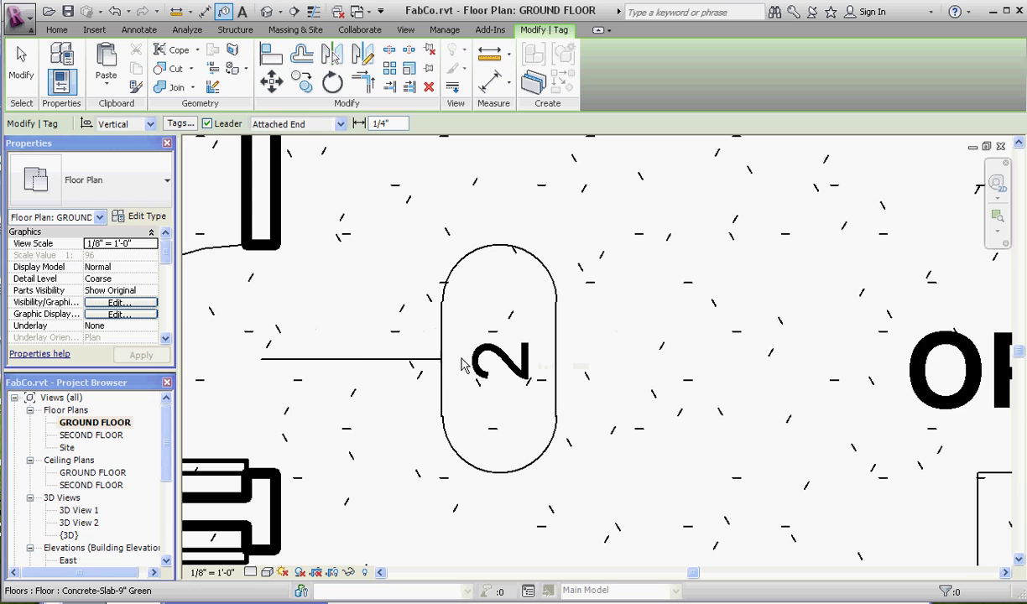
pyautogui.press('Escape')
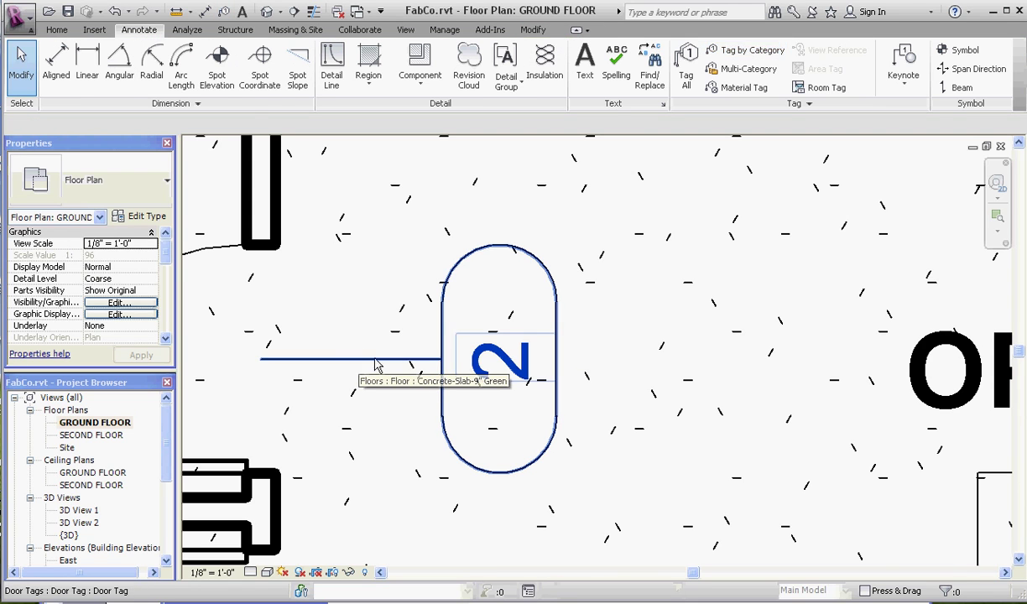
# - Delete door tags 2 and 3 from beside the Open Hall doors
pyautogui.click(378, 358)
pyautogui.press('Delete')
pyautogui.scroll(-4, 377, 359)
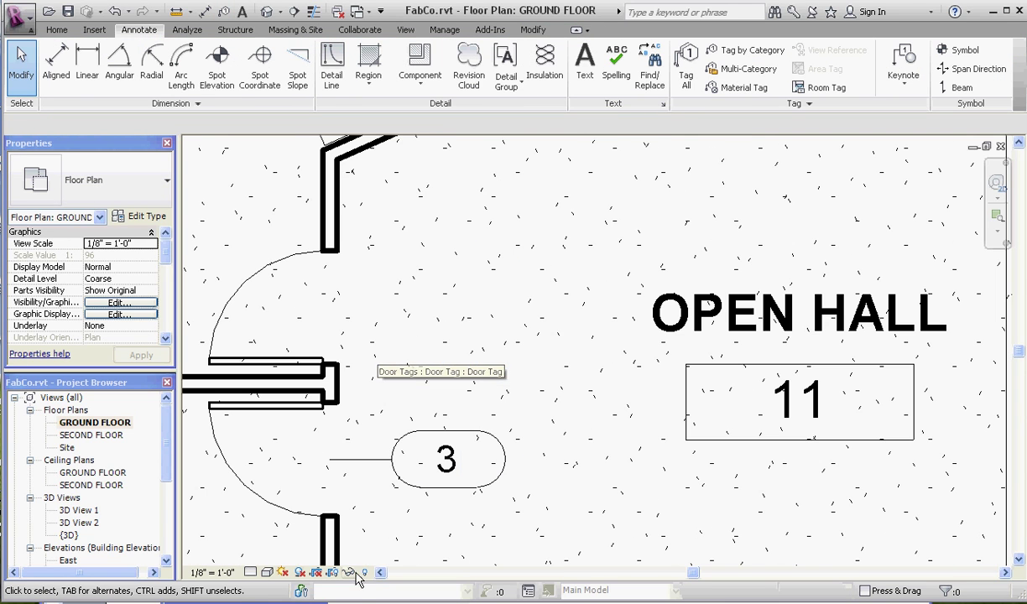
pyautogui.press('Delete')
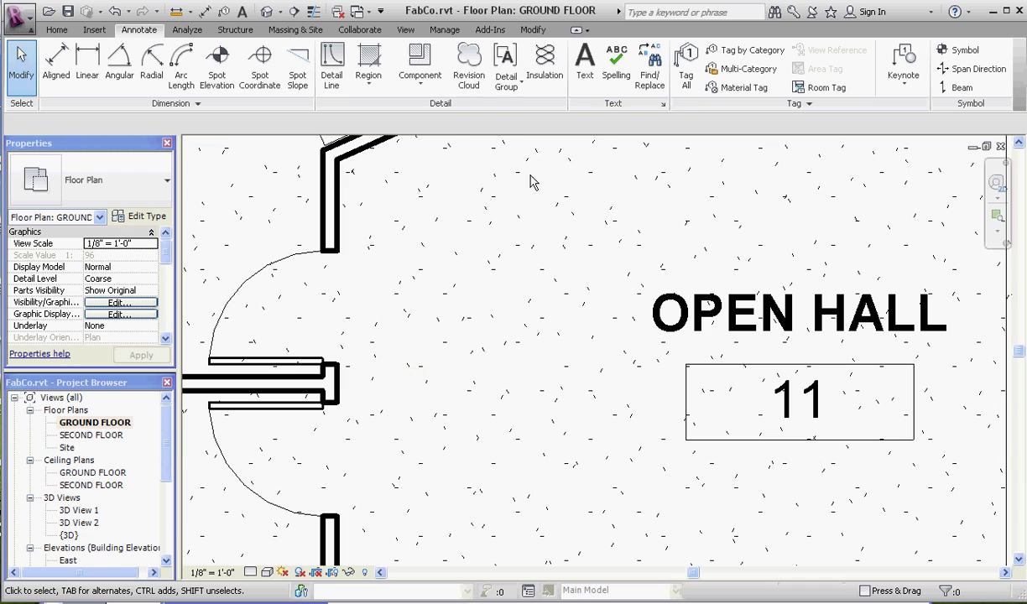
pyautogui.scroll(-3, 516, 381)
pyautogui.scroll(-3, 520, 402)
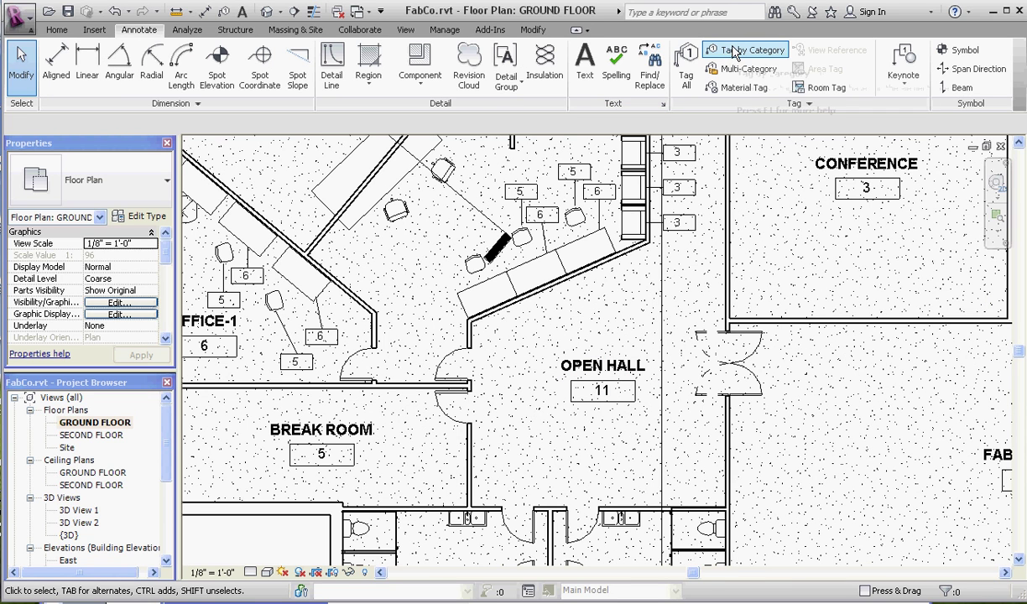
# - Run Tag All Not Tagged with Door Tags for all objects in the current view
pyautogui.click(686, 66)
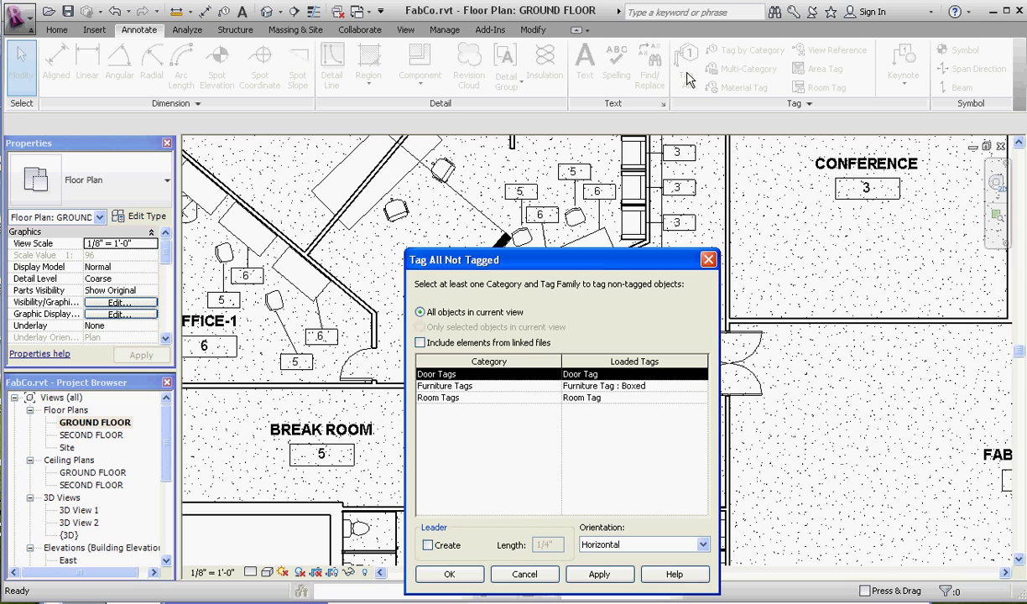
pyautogui.click(450, 575)
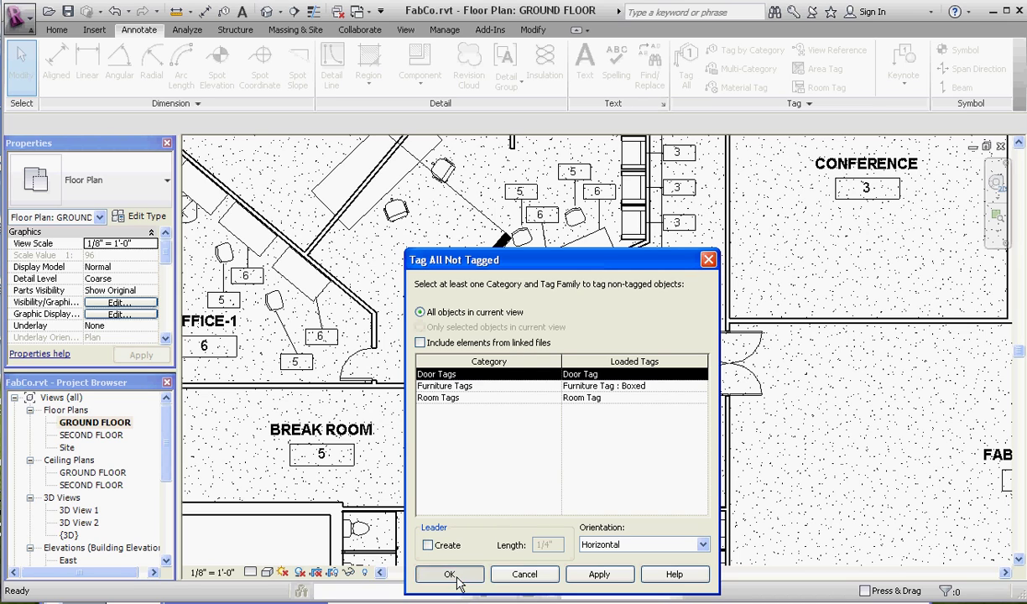
pyautogui.scroll(-3, 520, 380)
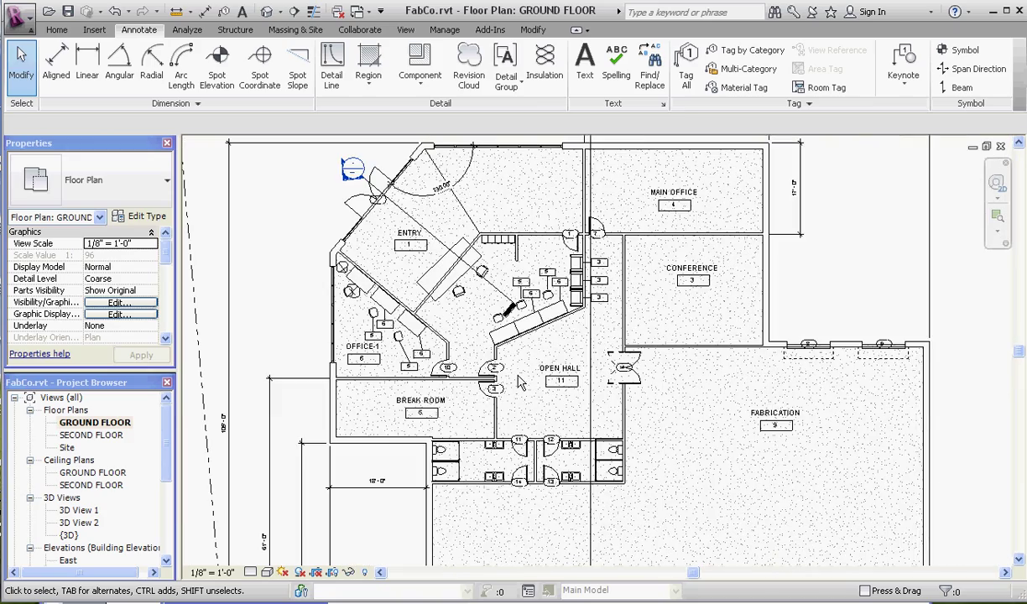
pyautogui.scroll(6, 523, 481)
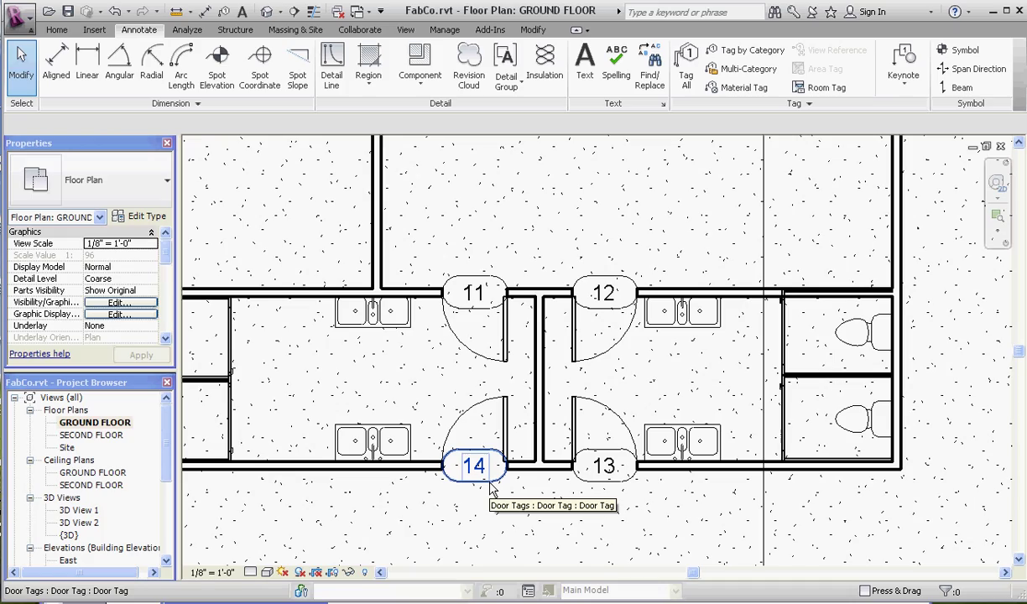
pyautogui.scroll(-1, 512, 480)
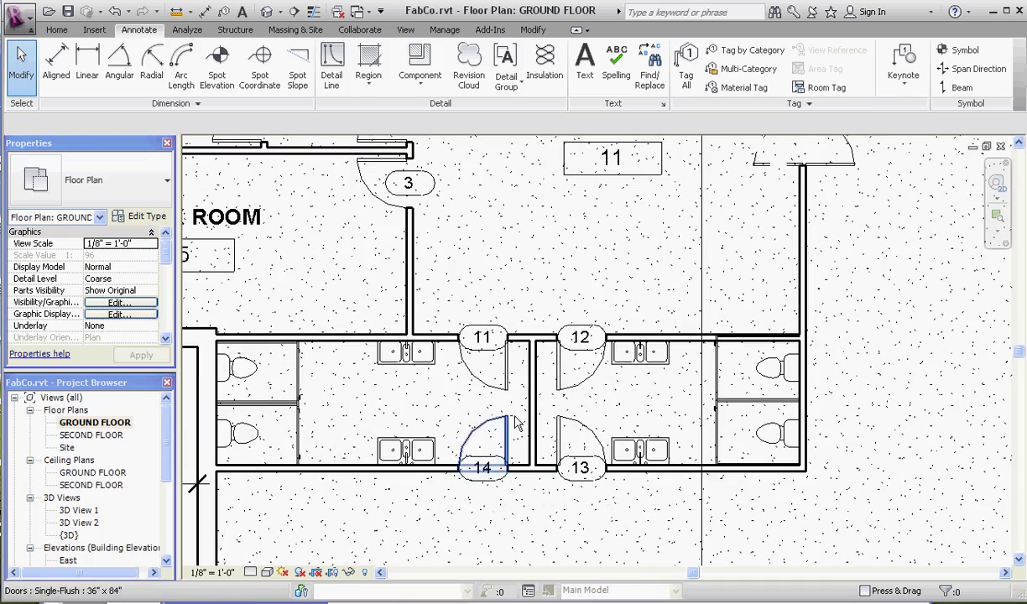
pyautogui.scroll(-4, 437, 369)
pyautogui.scroll(4, 460, 360)
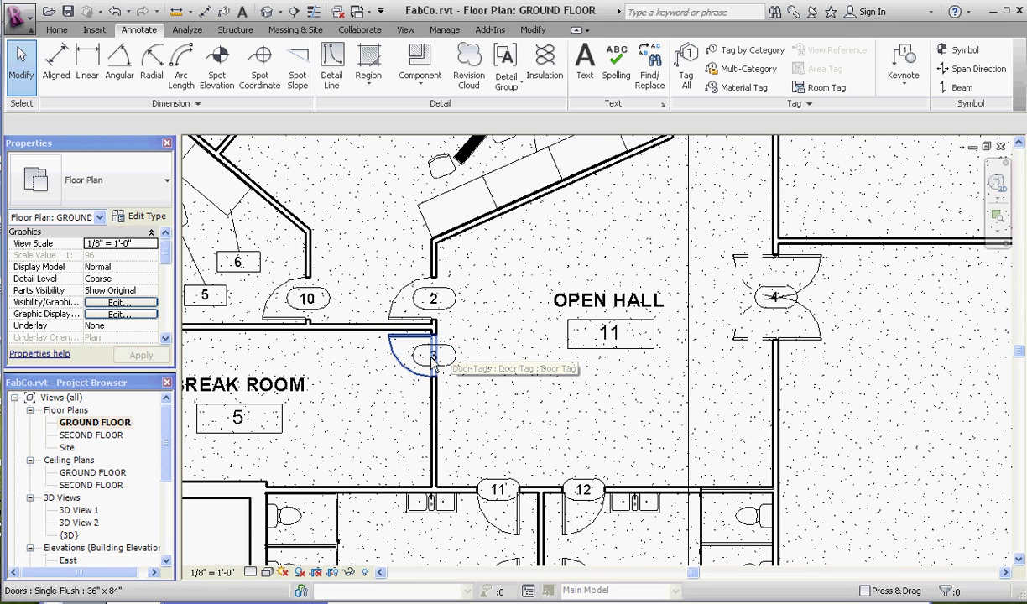
pyautogui.scroll(-1, 433, 357)
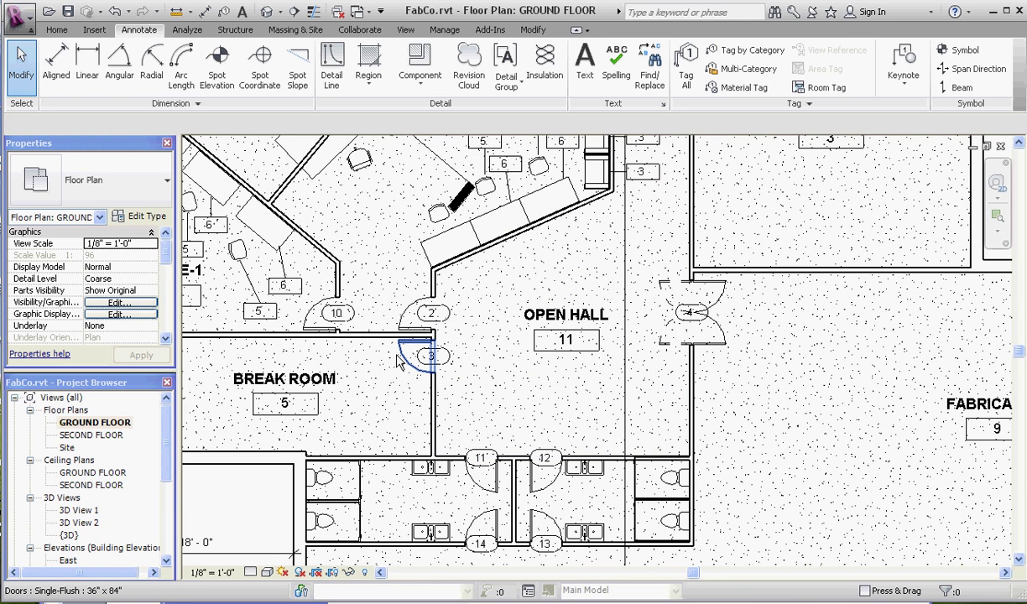
pyautogui.scroll(-1, 483, 460)
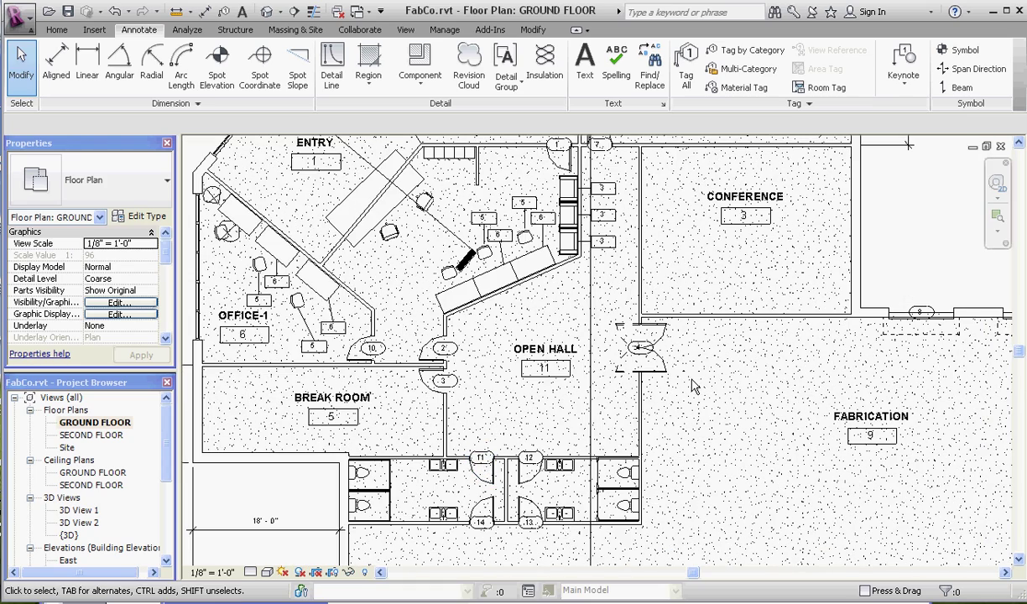
pyautogui.scroll(4, 646, 349)
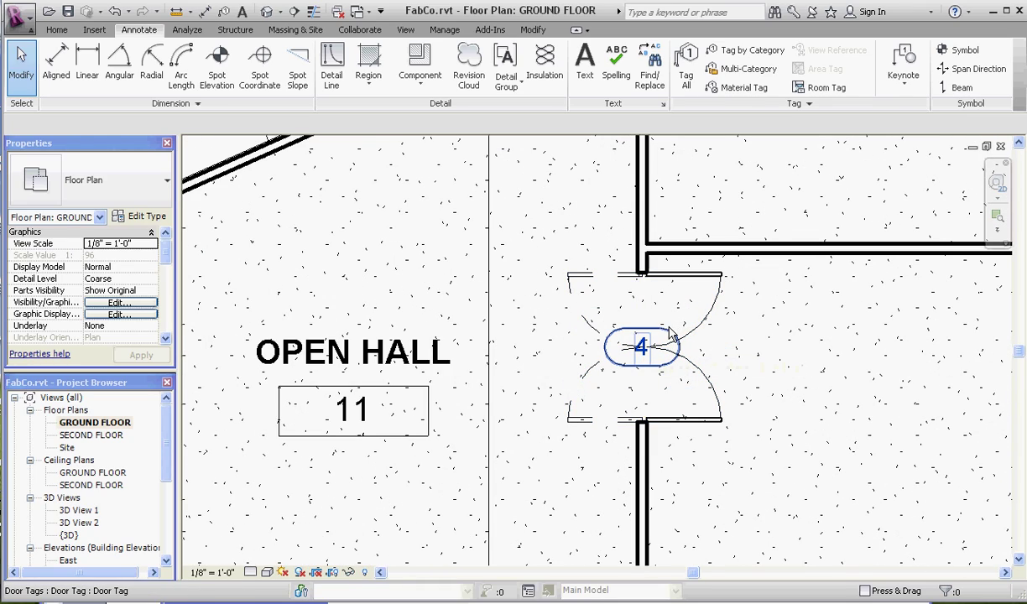
# - Move door tag 4 up off the door swing lines
pyautogui.click(663, 333)
pyautogui.moveTo(663, 333); pyautogui.dragTo(660, 307)
pyautogui.scroll(-6, 660, 310)
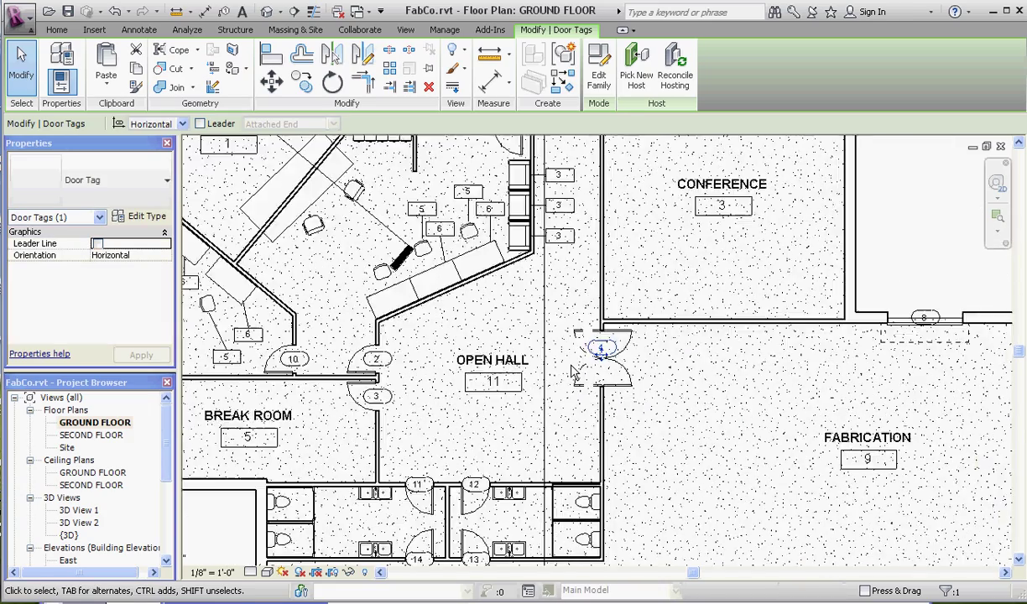
pyautogui.scroll(4, 746, 336)
pyautogui.scroll(3, 746, 336)
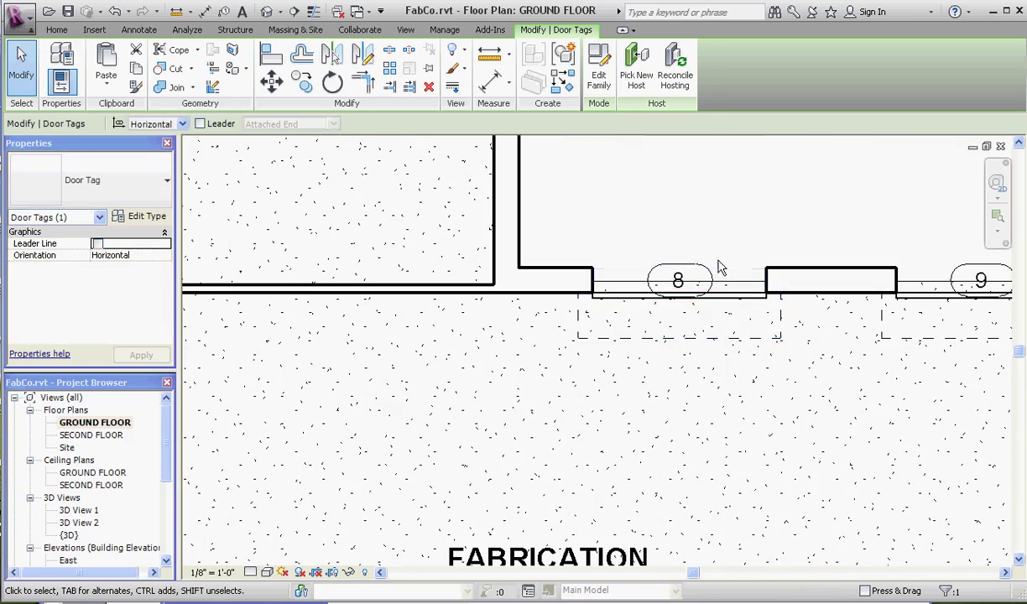
# - Move door tag 8 up above the Fabrication overhead-rolling door
pyautogui.click(689, 270)
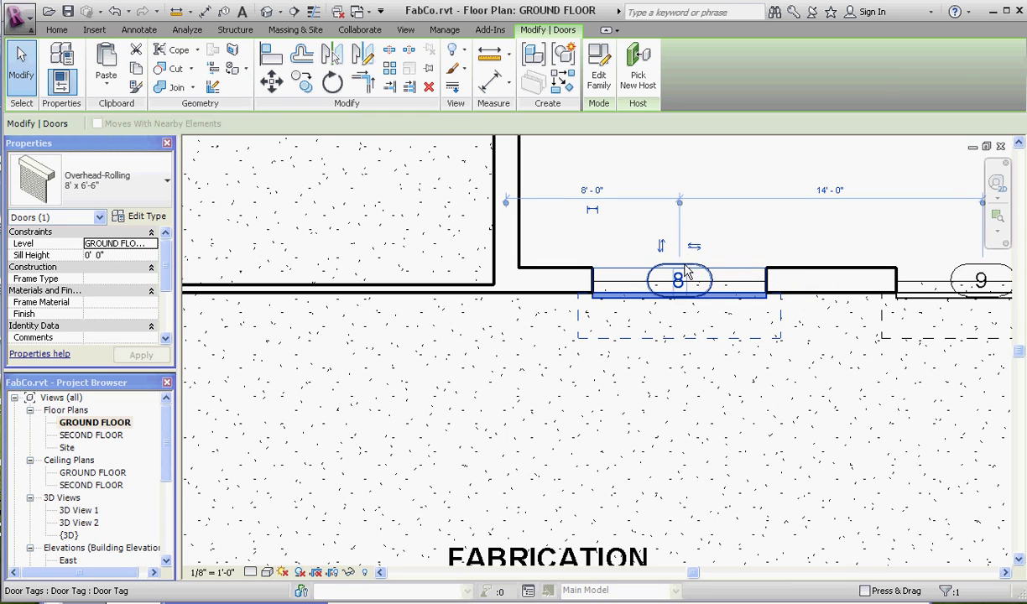
pyautogui.scroll(3, 689, 266)
pyautogui.click(689, 263)
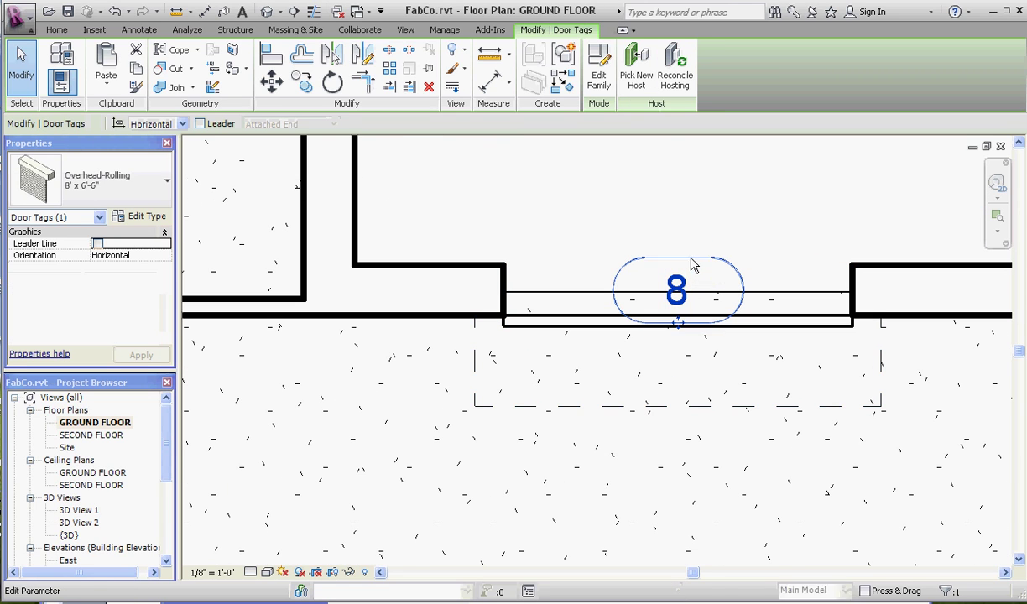
pyautogui.moveTo(688, 257); pyautogui.dragTo(689, 227)
pyautogui.scroll(-4, 470, 210)
pyautogui.press('Escape')
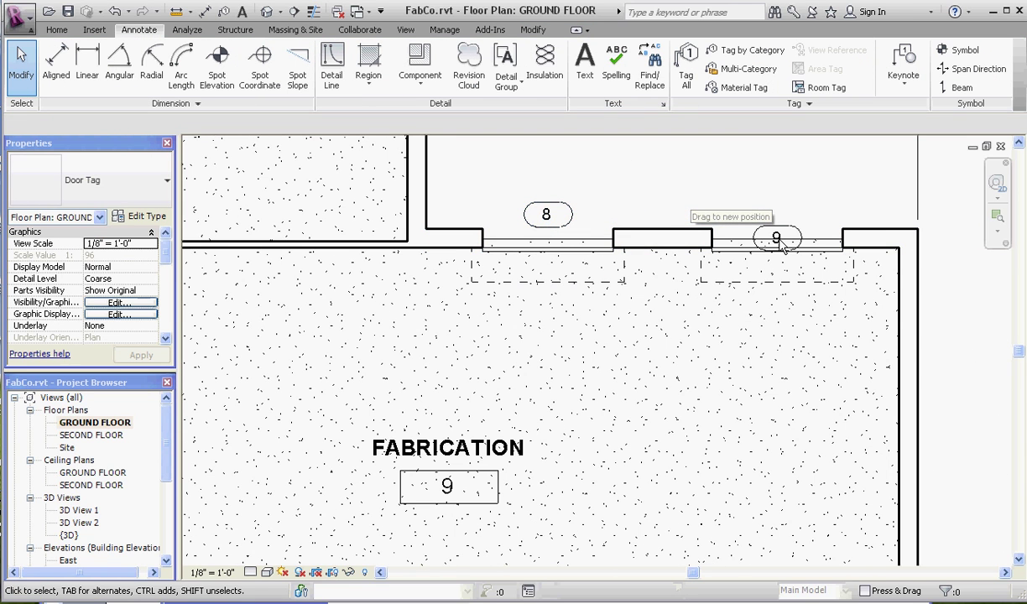
pyautogui.scroll(3, 780, 236)
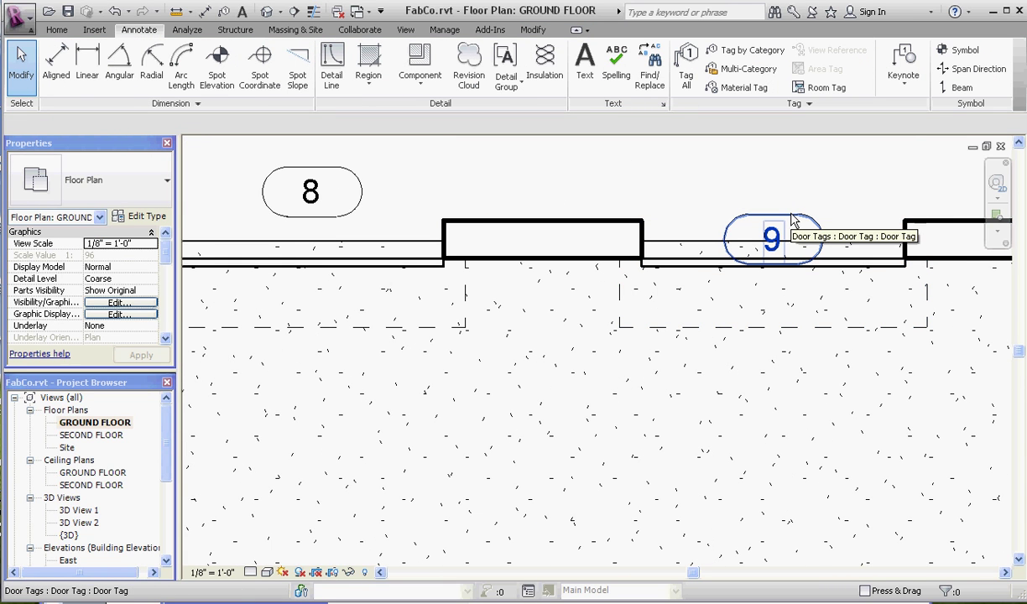
# - Drag door tag 9 up off the wall until it aligns level with tag 8
pyautogui.click(790, 213)
pyautogui.moveTo(789, 213); pyautogui.dragTo(792, 170)
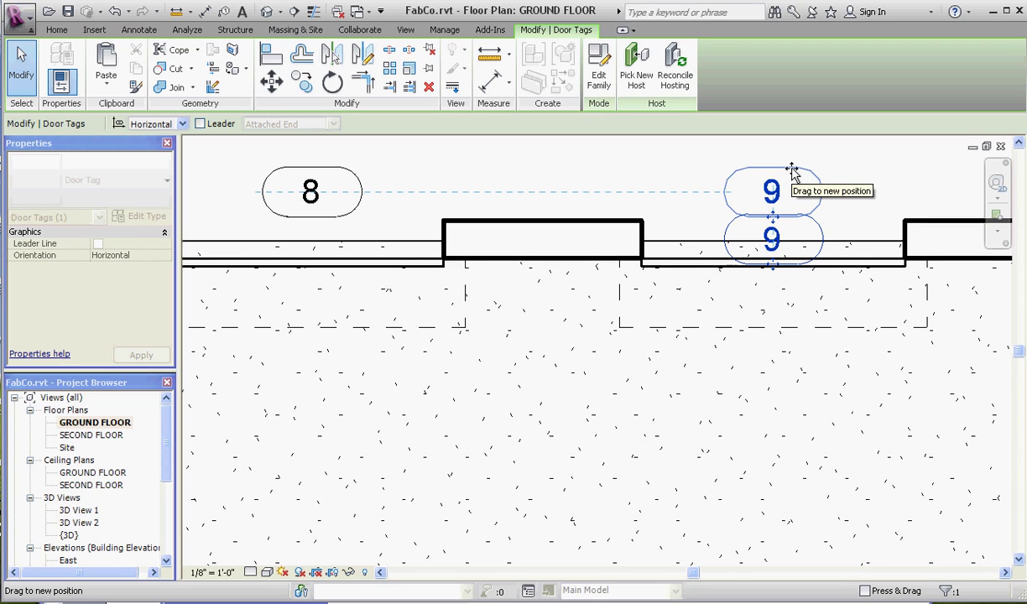
pyautogui.moveTo(793, 171); pyautogui.dragTo(792, 170)
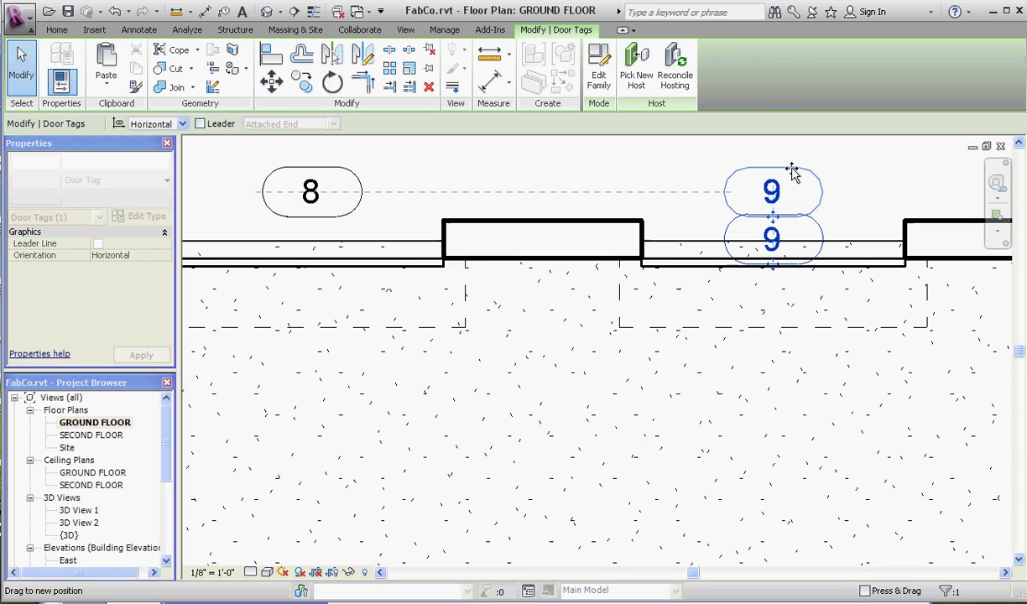
pyautogui.moveTo(792, 171); pyautogui.dragTo(791, 169)
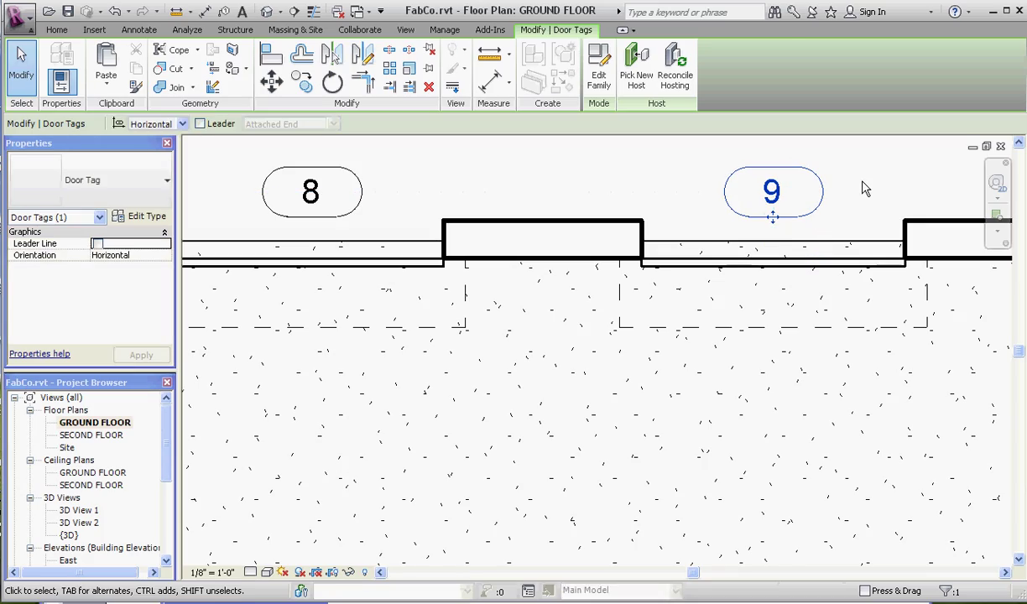
pyautogui.press('Escape')
pyautogui.scroll(-1, 864, 214)
pyautogui.scroll(-5, 864, 218)
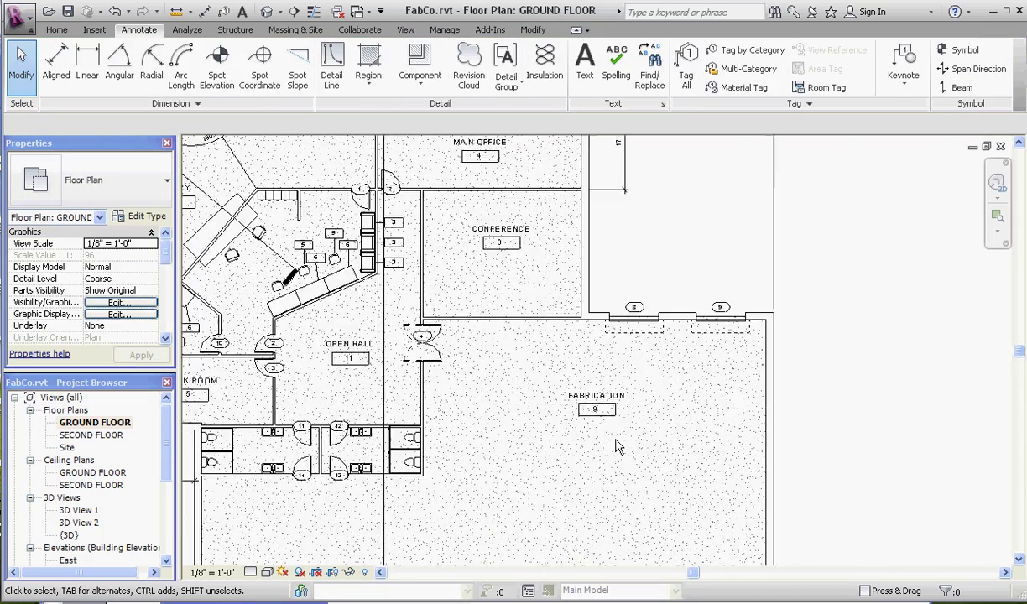
pyautogui.scroll(-2, 450, 455)
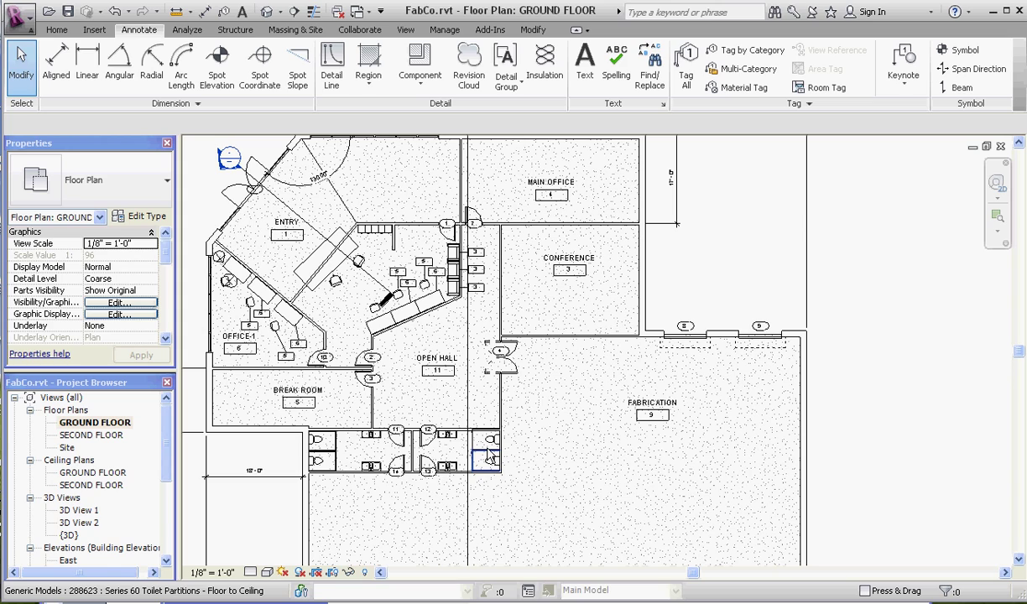